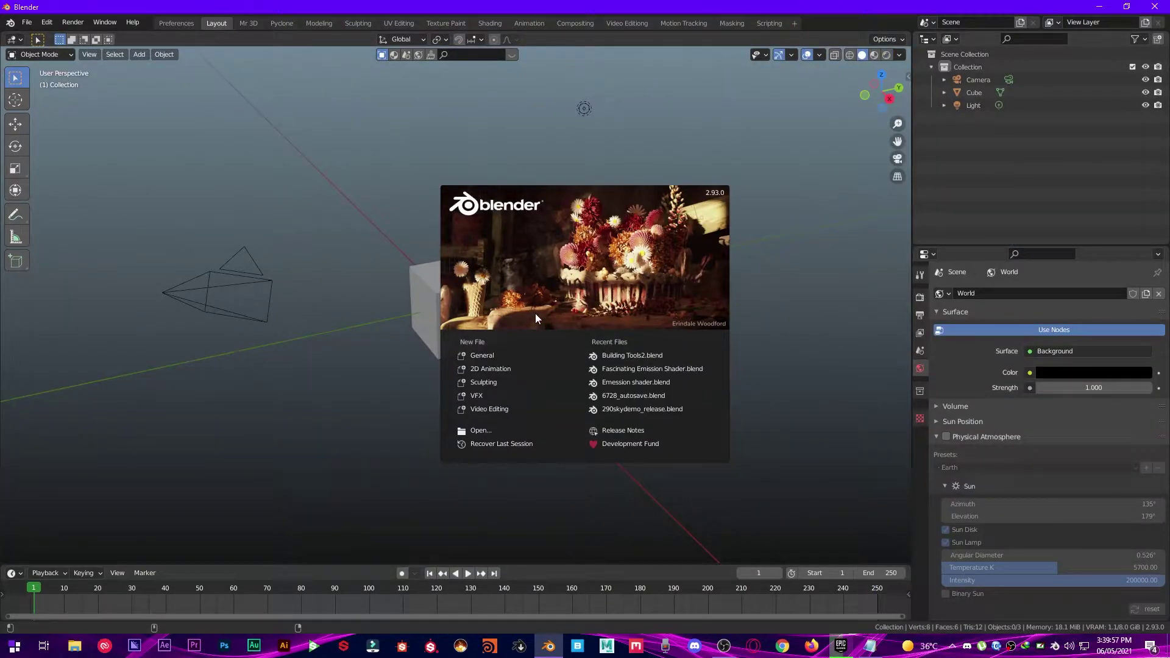
Dismiss the splash screen and delete the default cube and light, keeping only the camera
left_click(536, 314)
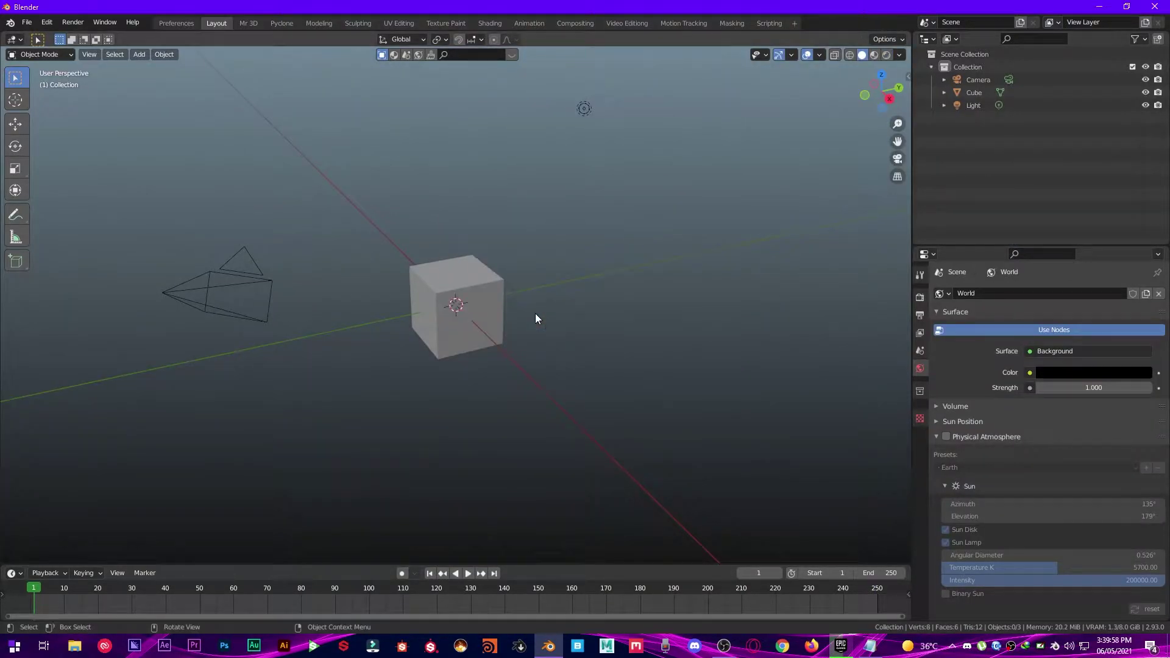
left_click_drag(461, 384, 559, 119)
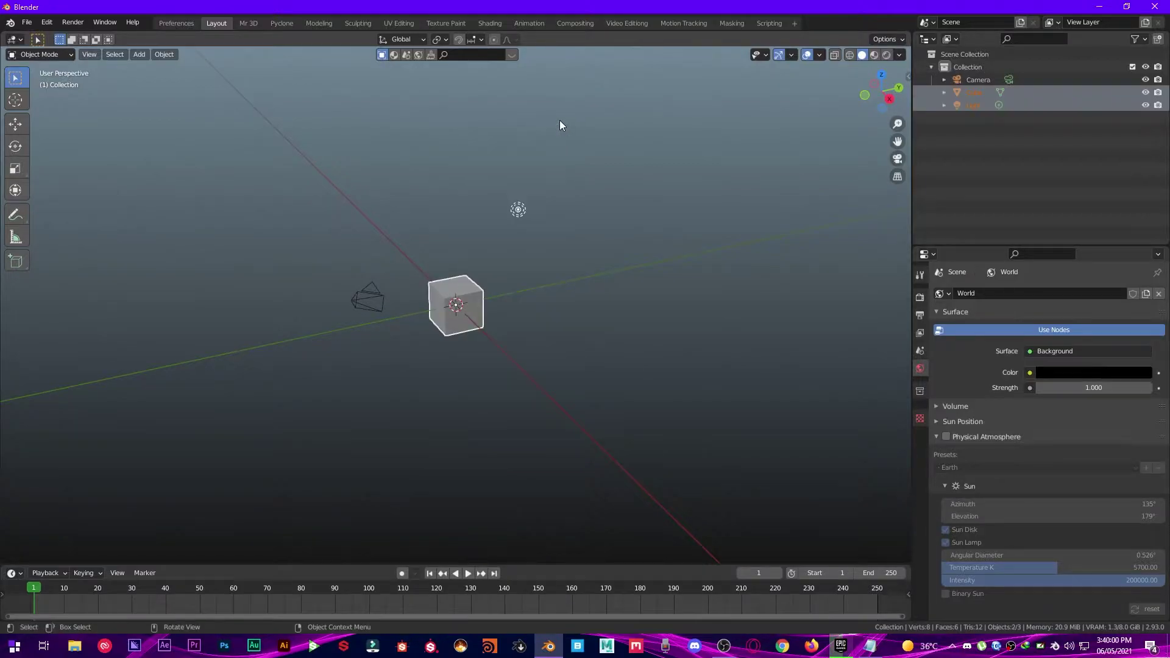
key("x")
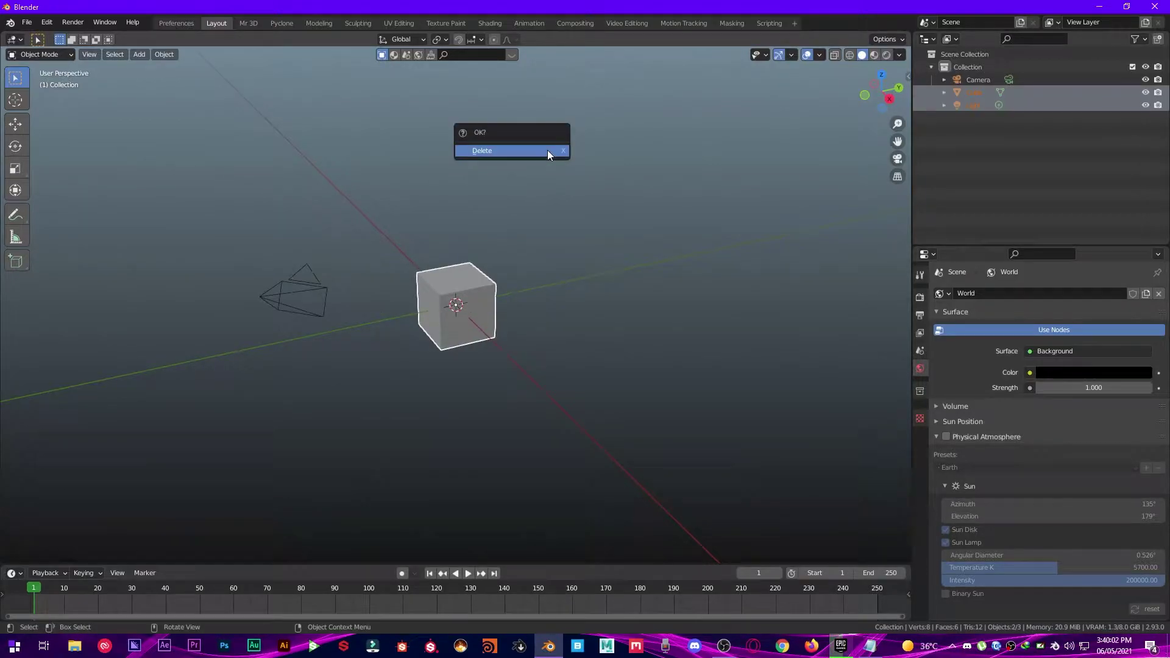
left_click(547, 150)
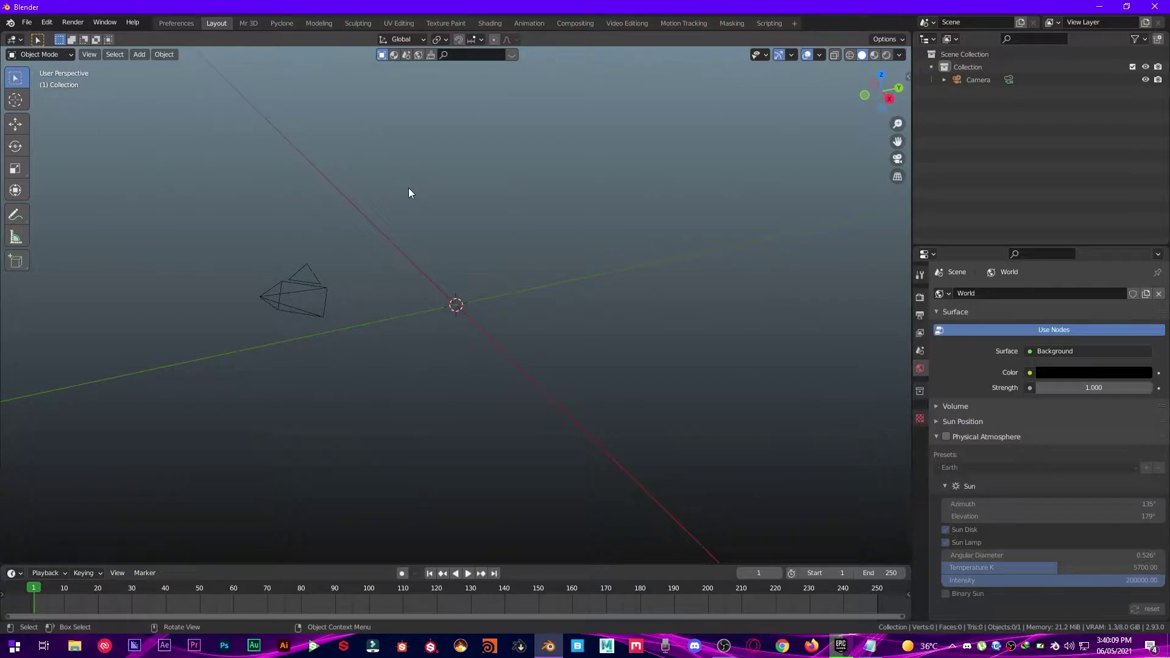
Install the add-on from F:\Downloaded\Bizualizer-master.zip through Preferences > Add-ons
left_click(51, 24)
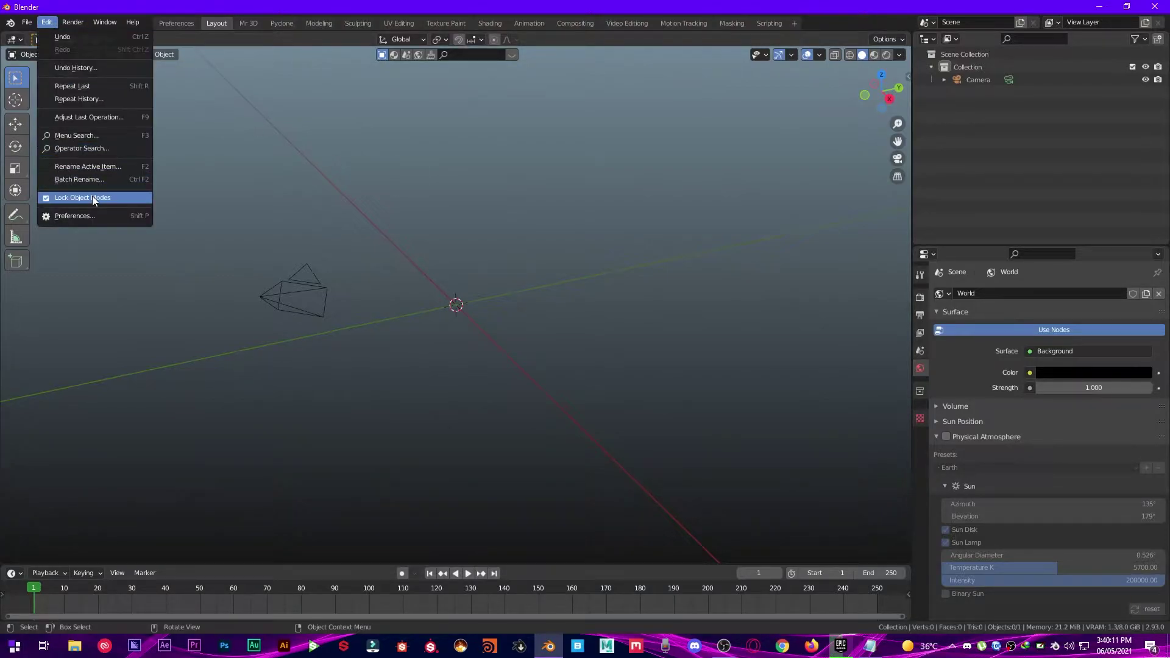
left_click(92, 215)
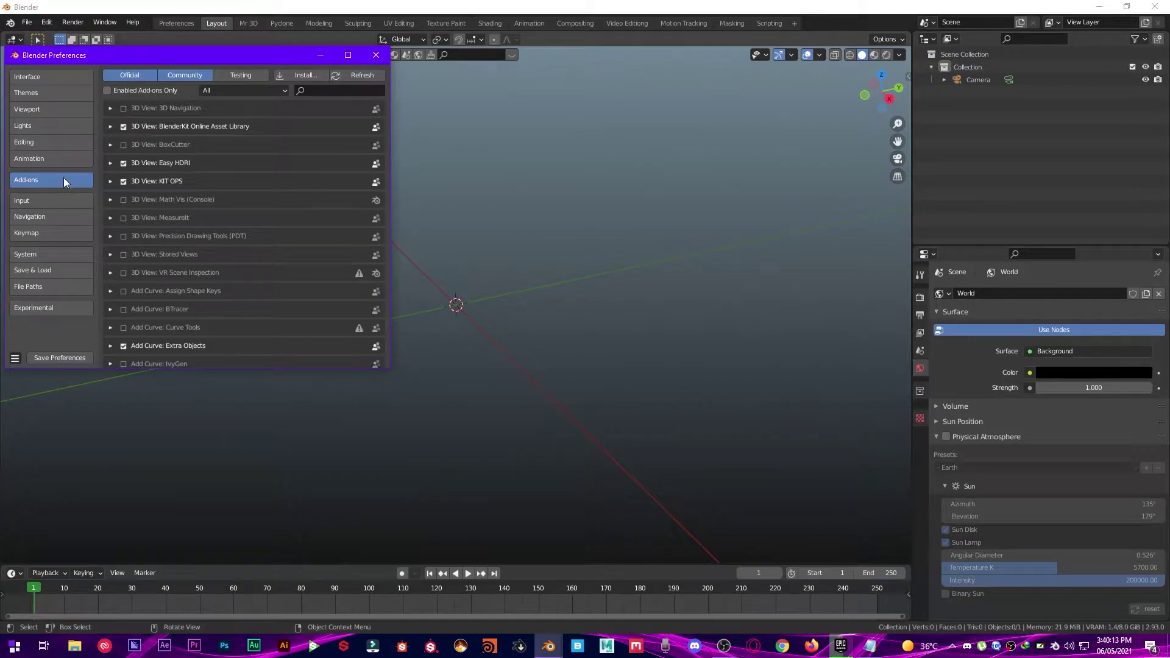
left_click_drag(236, 56, 405, 57)
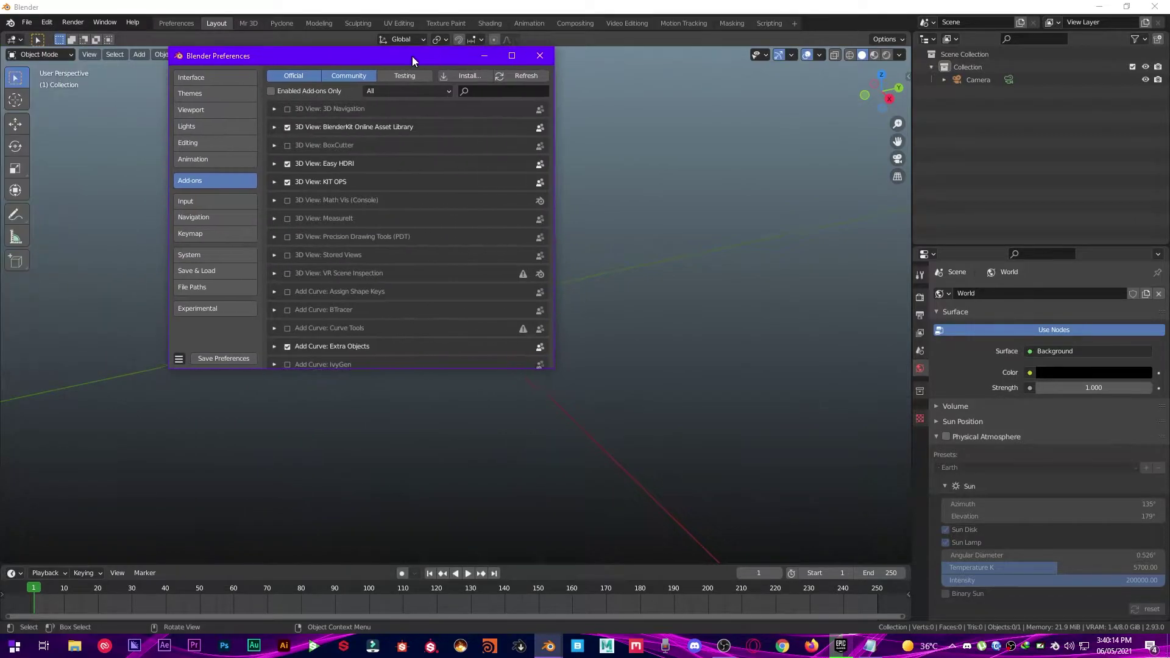
left_click(453, 77)
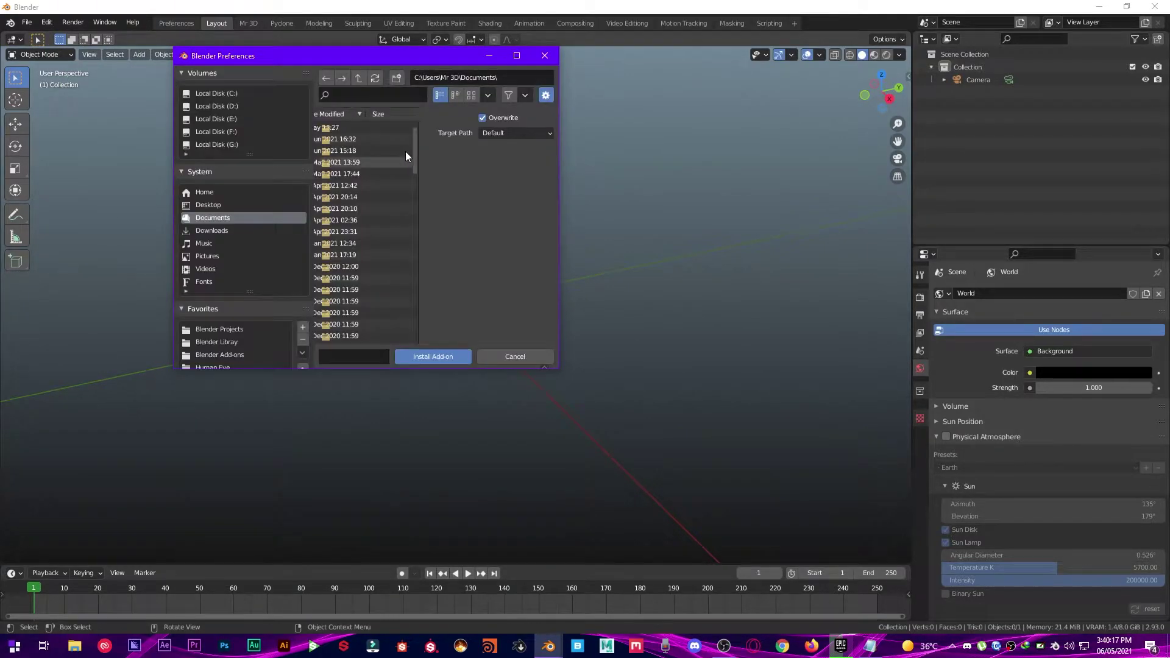
left_click_drag(438, 61, 508, 158)
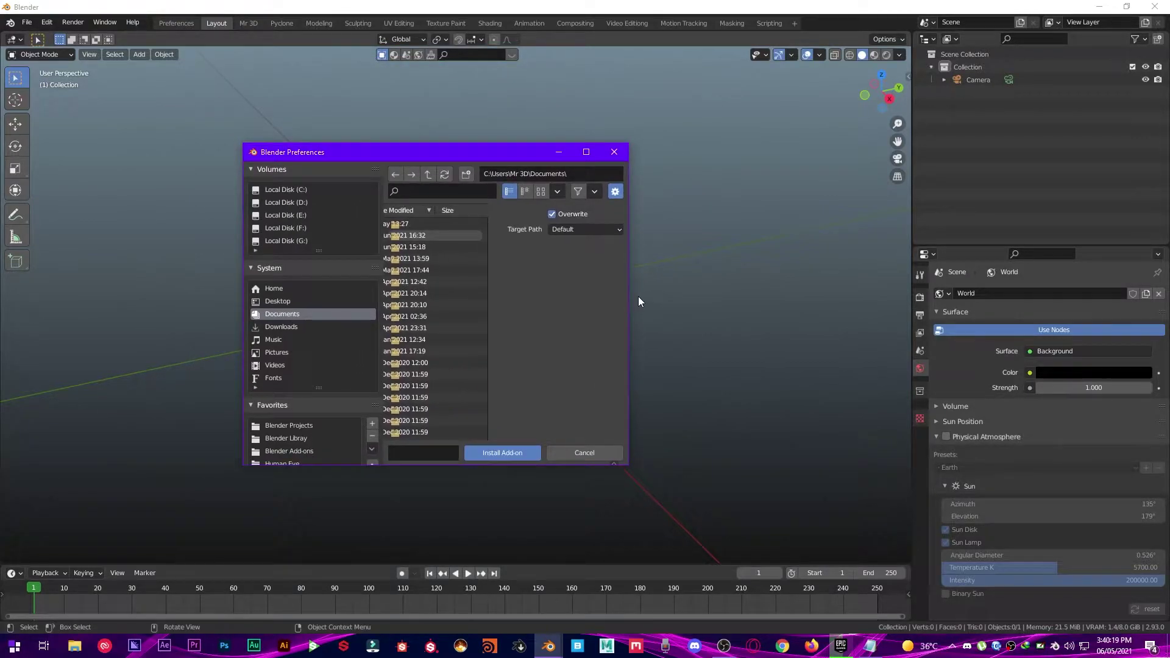
left_click_drag(628, 305, 1076, 305)
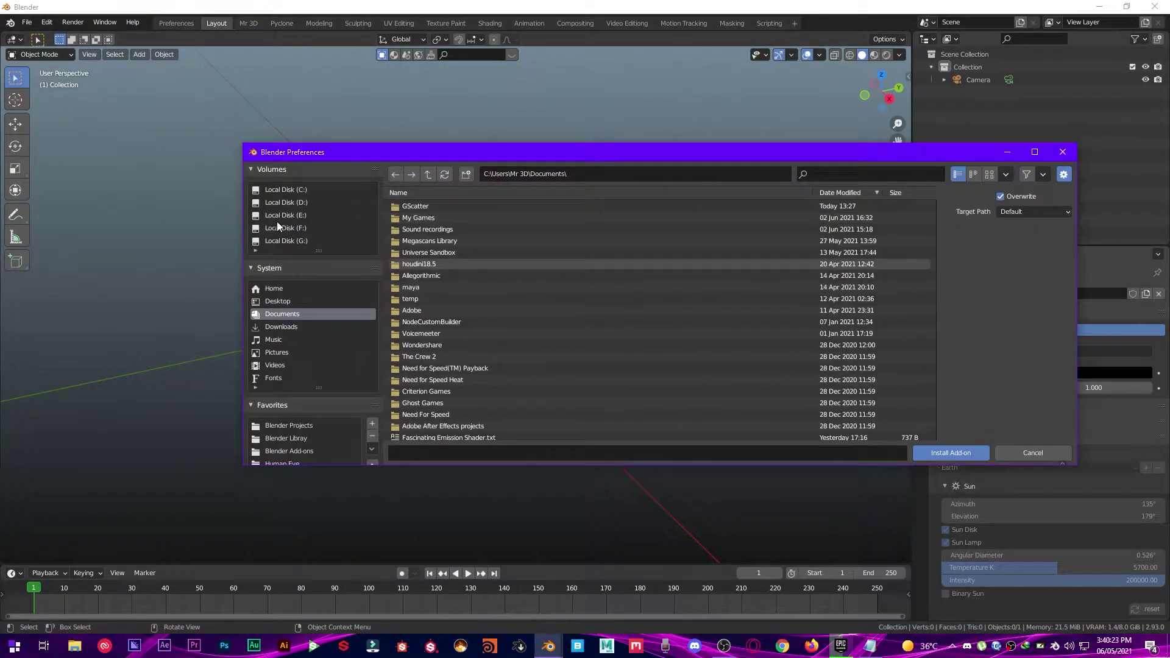
left_click(286, 228)
double_click(409, 207)
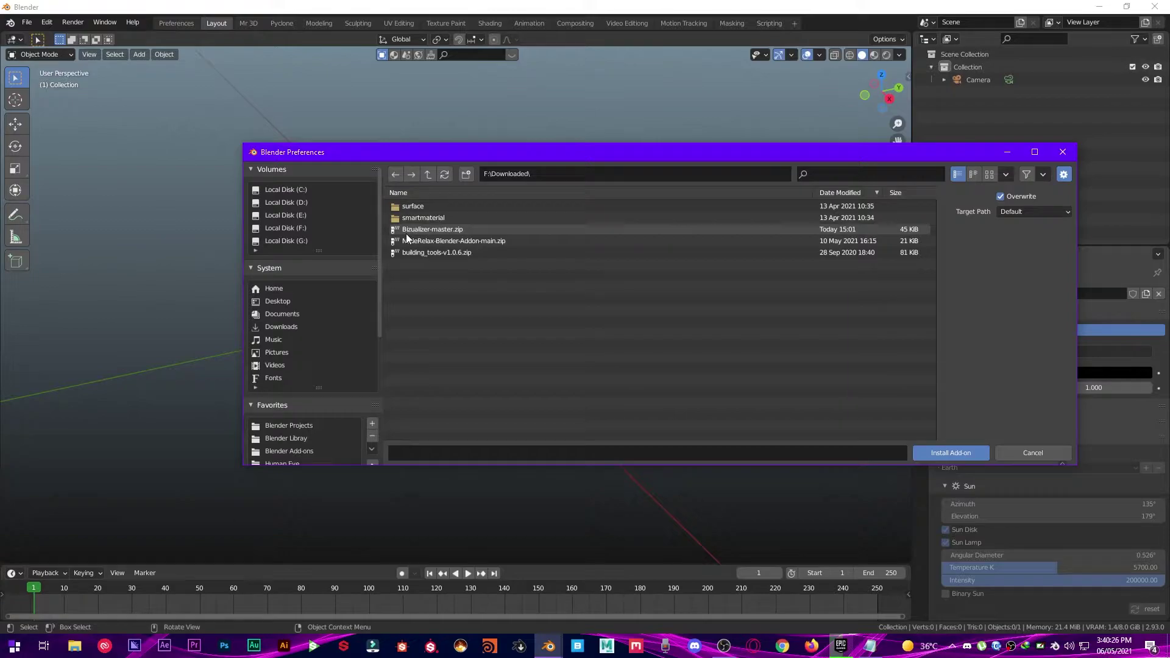
double_click(425, 231)
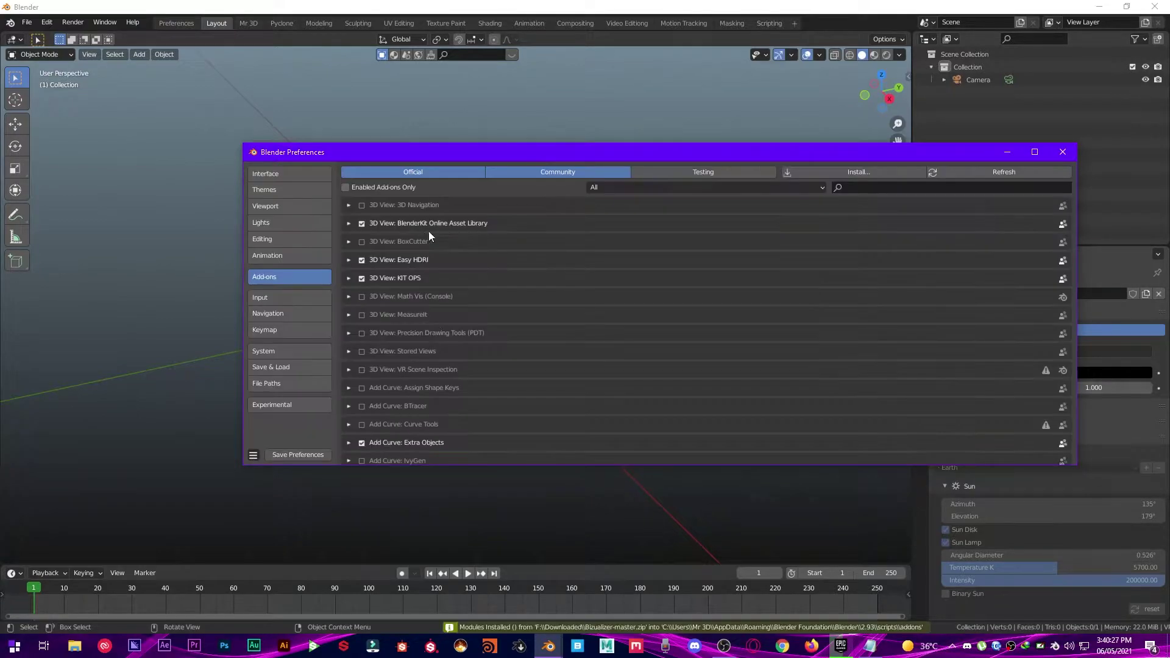
Filter the add-ons list by 'biz', then save and close the preferences
left_click(890, 185)
type("biz")
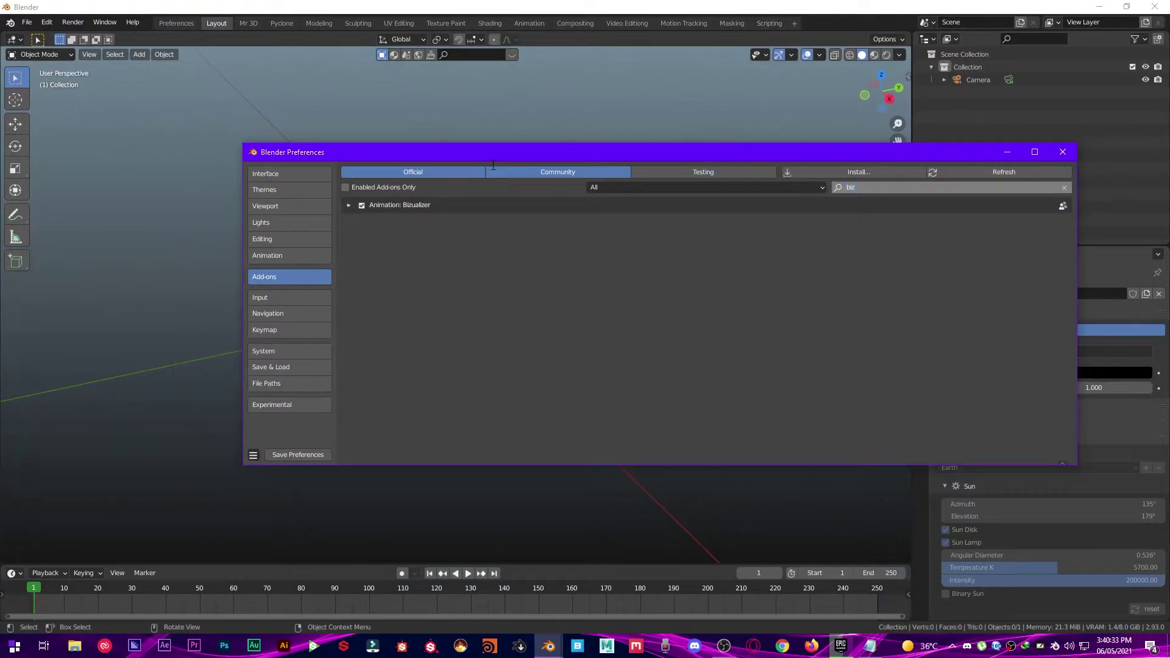
key("Return")
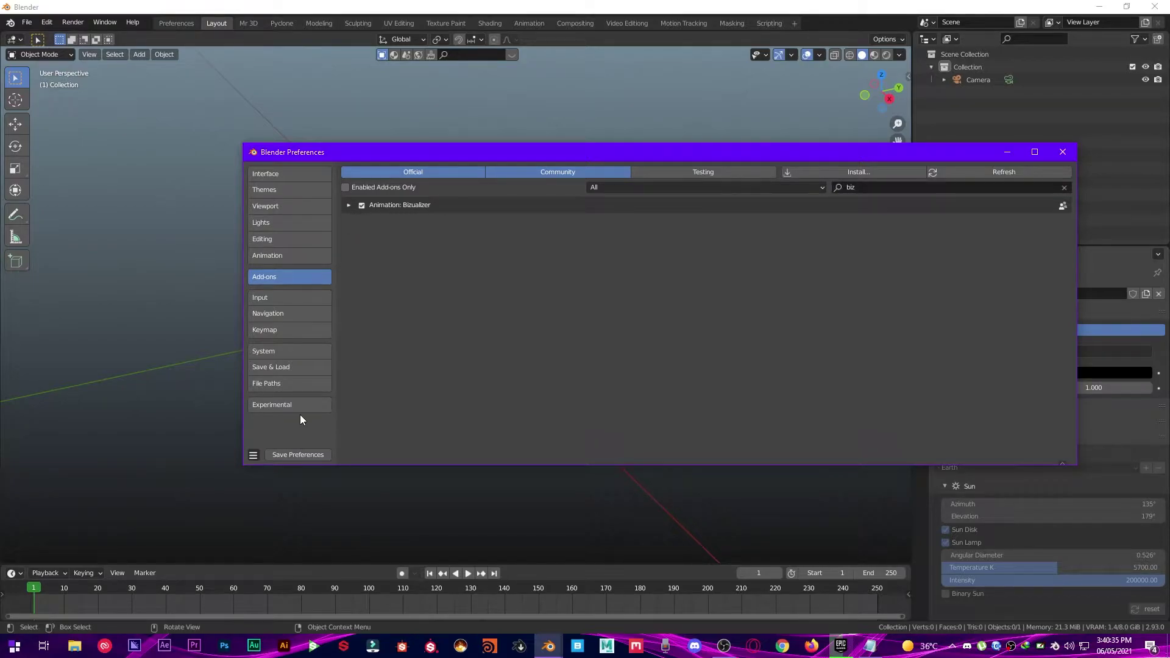
left_click(317, 456)
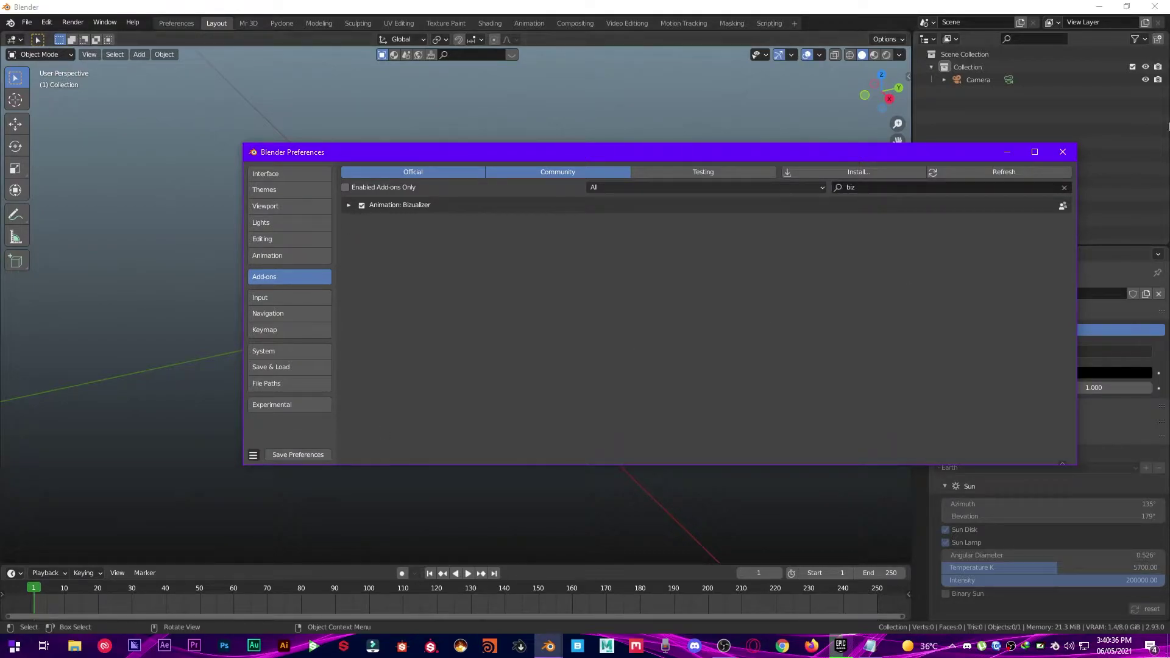
left_click(1060, 153)
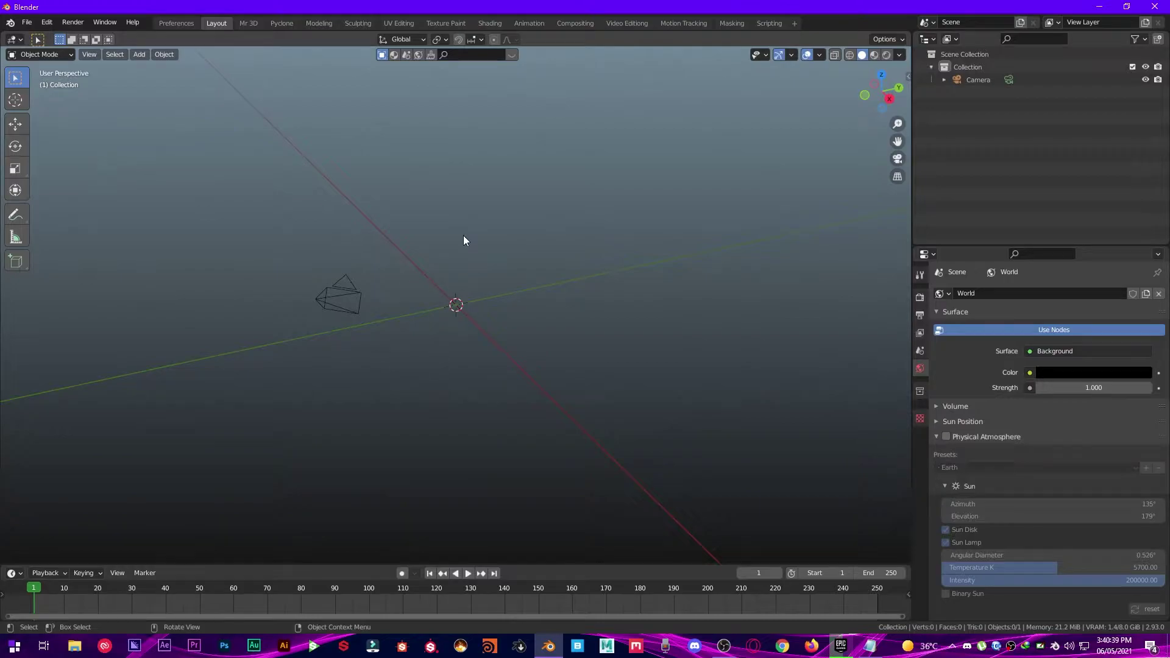
Point the Bizualizer Audio Path at the Running Out mp3 in Downloads > Music
left_click(925, 351)
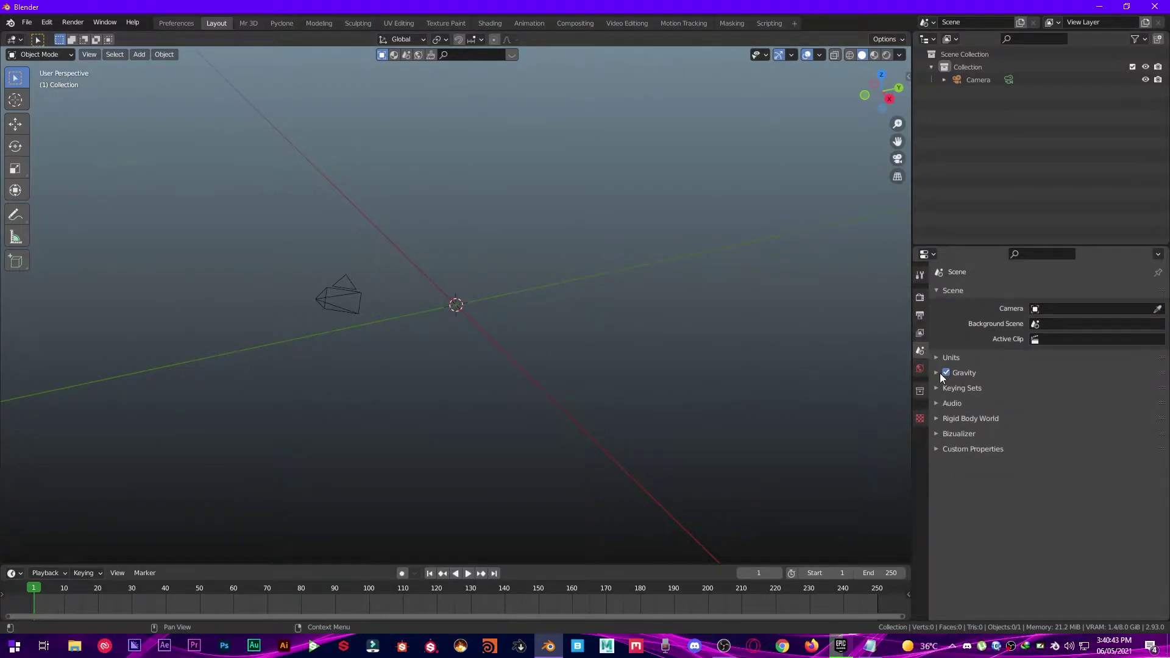
left_click(950, 434)
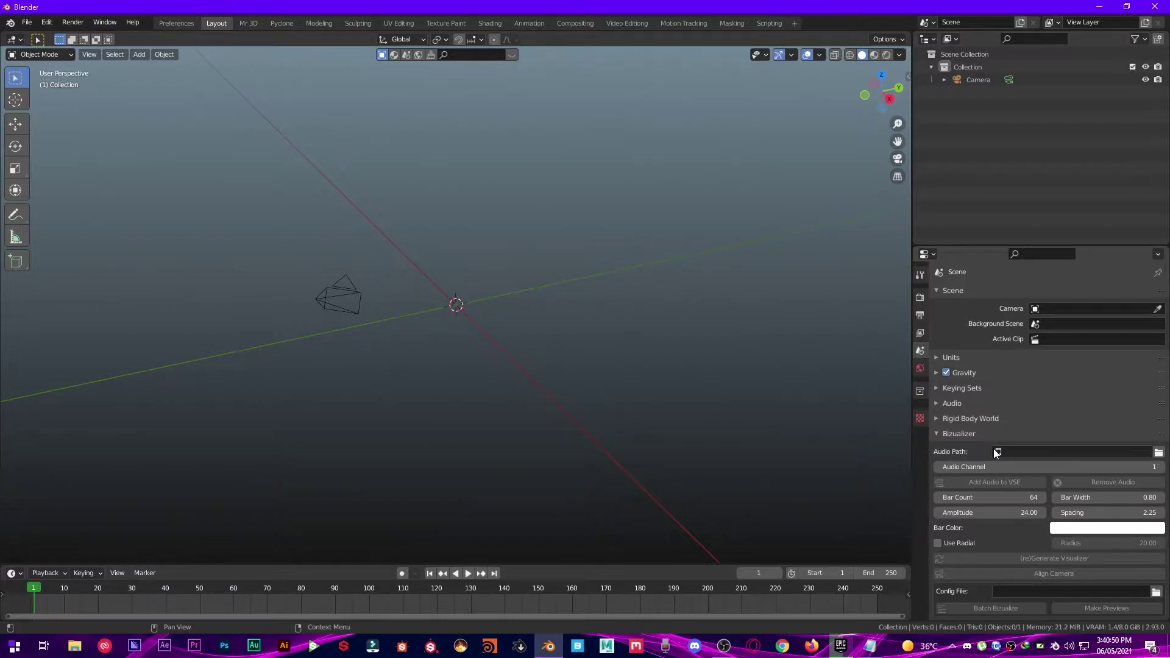
left_click(1157, 453)
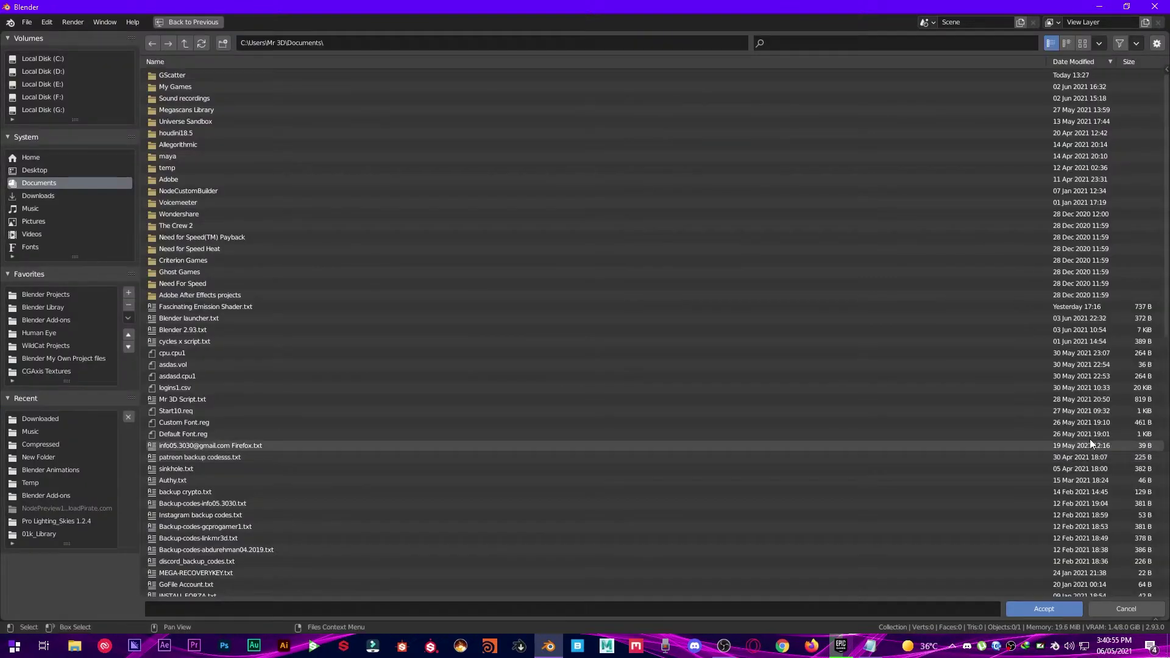
left_click(35, 196)
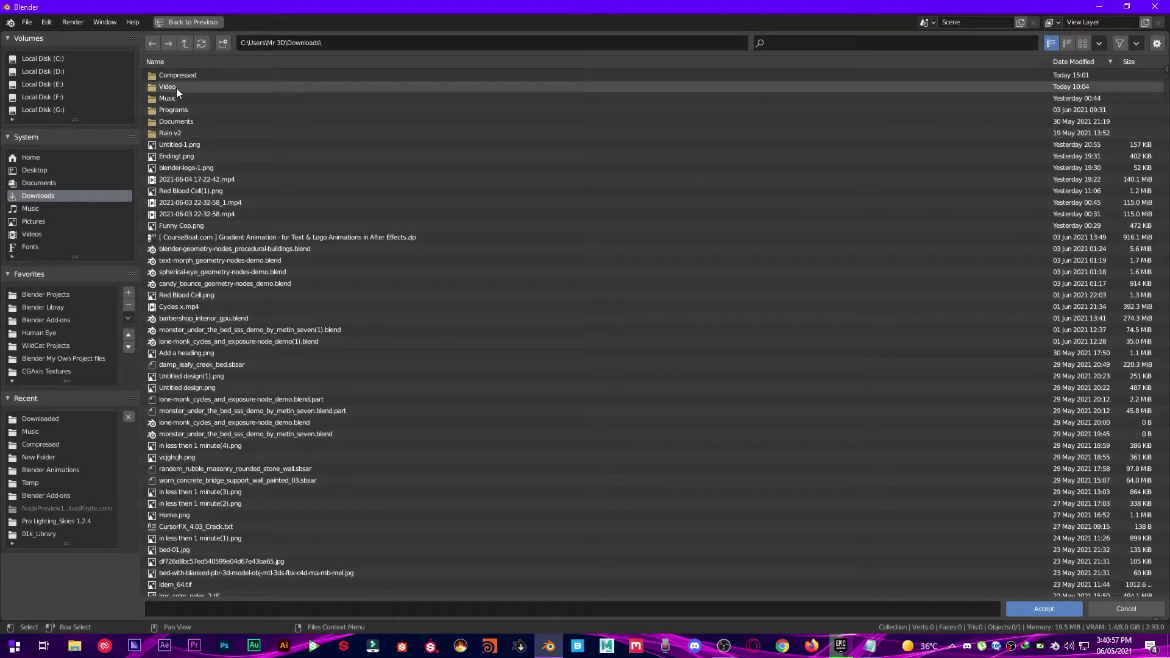
double_click(177, 100)
double_click(183, 85)
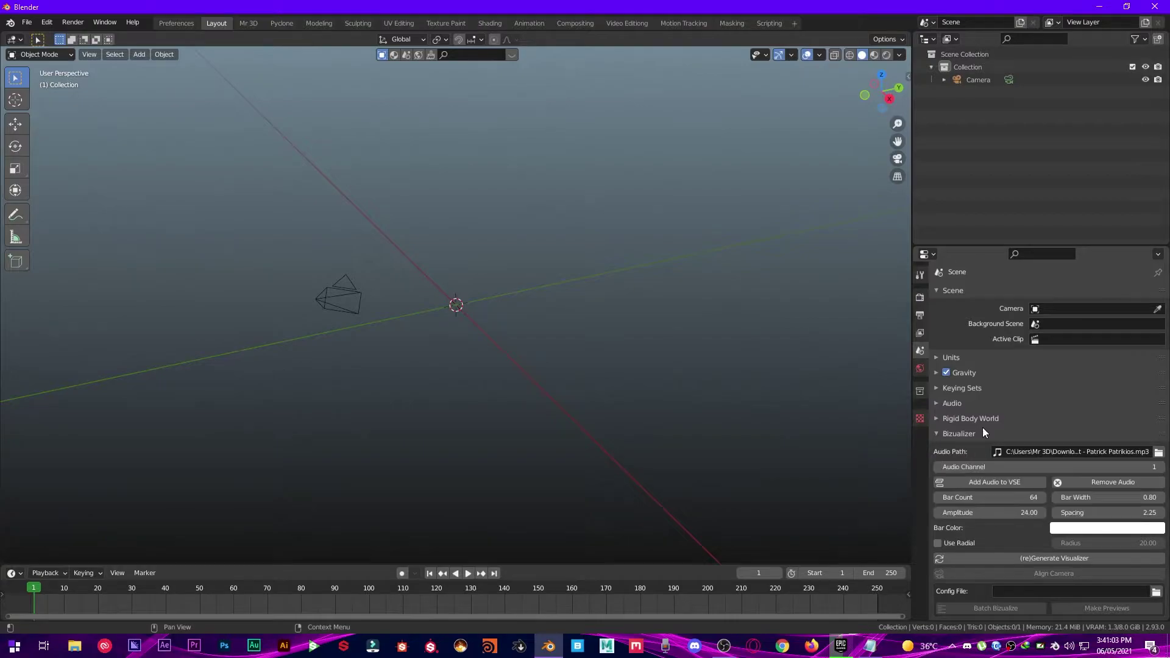
Add the track to the VSE, running to frame 4342, and generate the 64 bz_bar objects
left_click(975, 485)
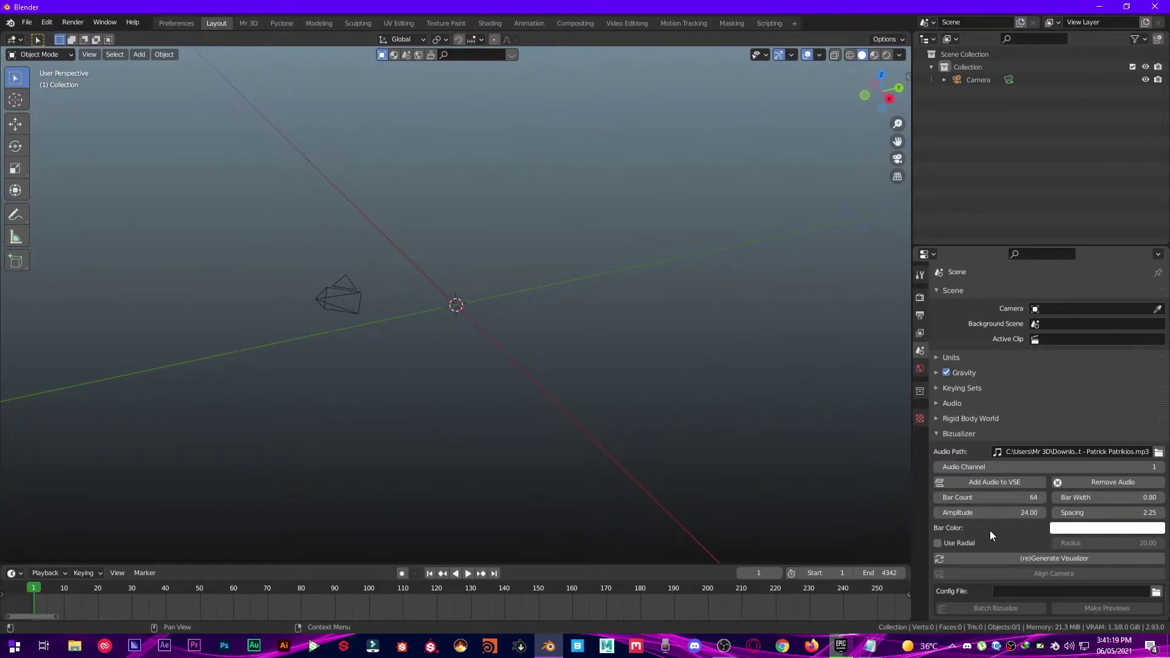
left_click(1038, 558)
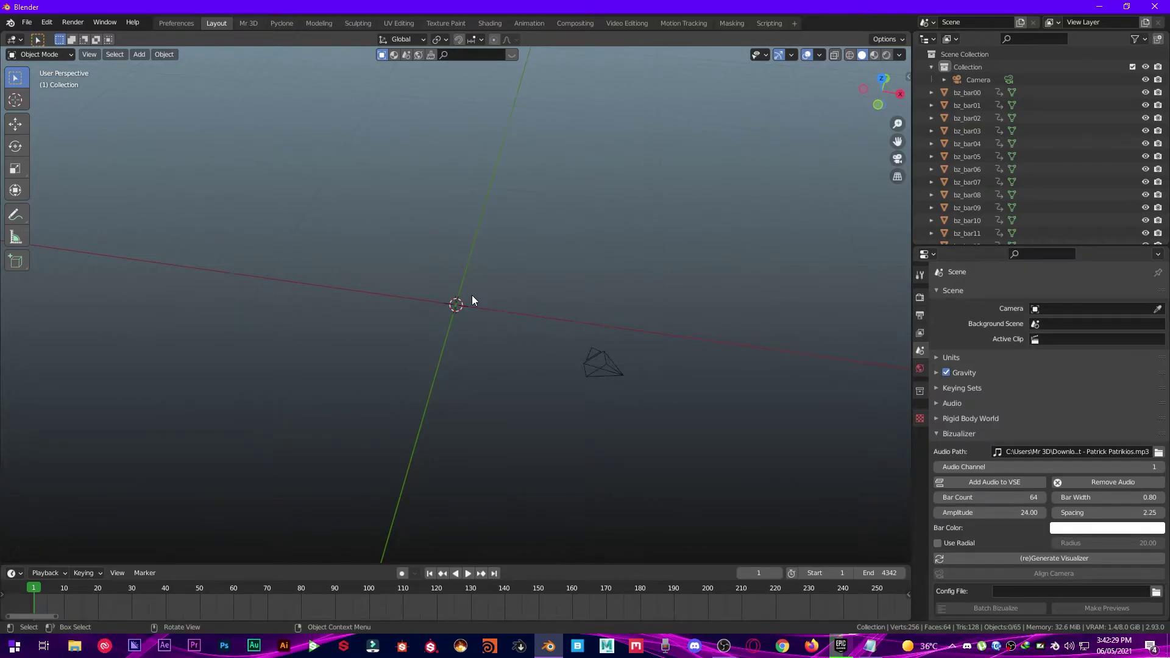
scroll(473, 301, "down", 3)
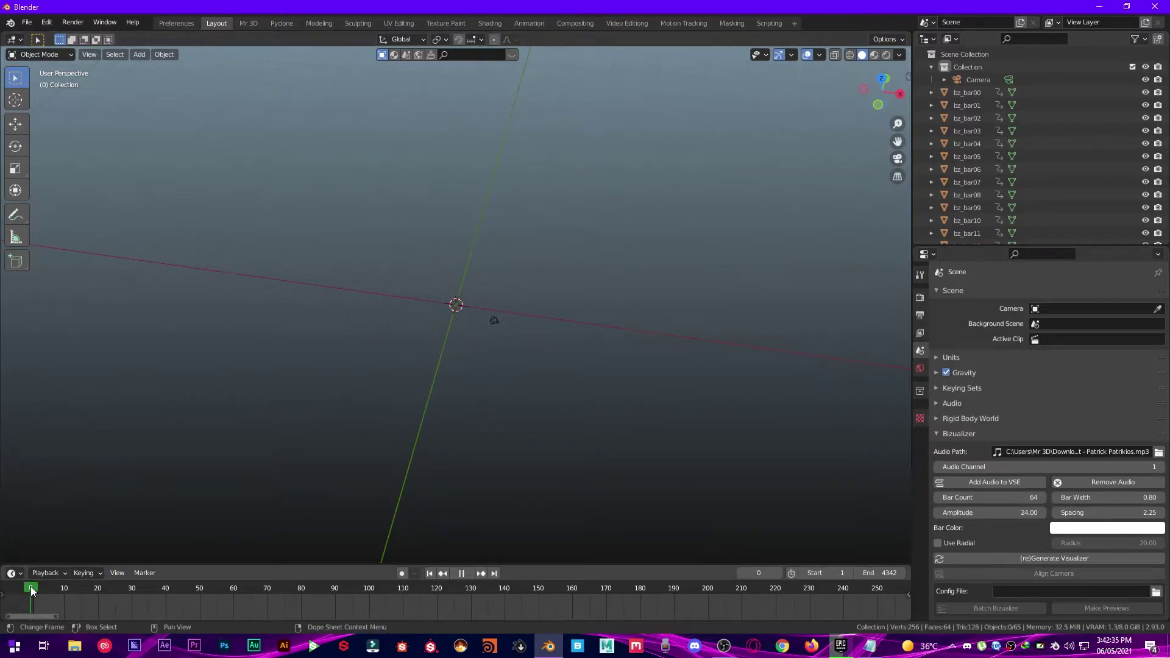
Scrub the bar animation, switch to Top Orthographic view, and play it until frame 212
left_click_drag(38, 586, 350, 595)
key("space")
middle_click_drag(383, 256, 428, 427)
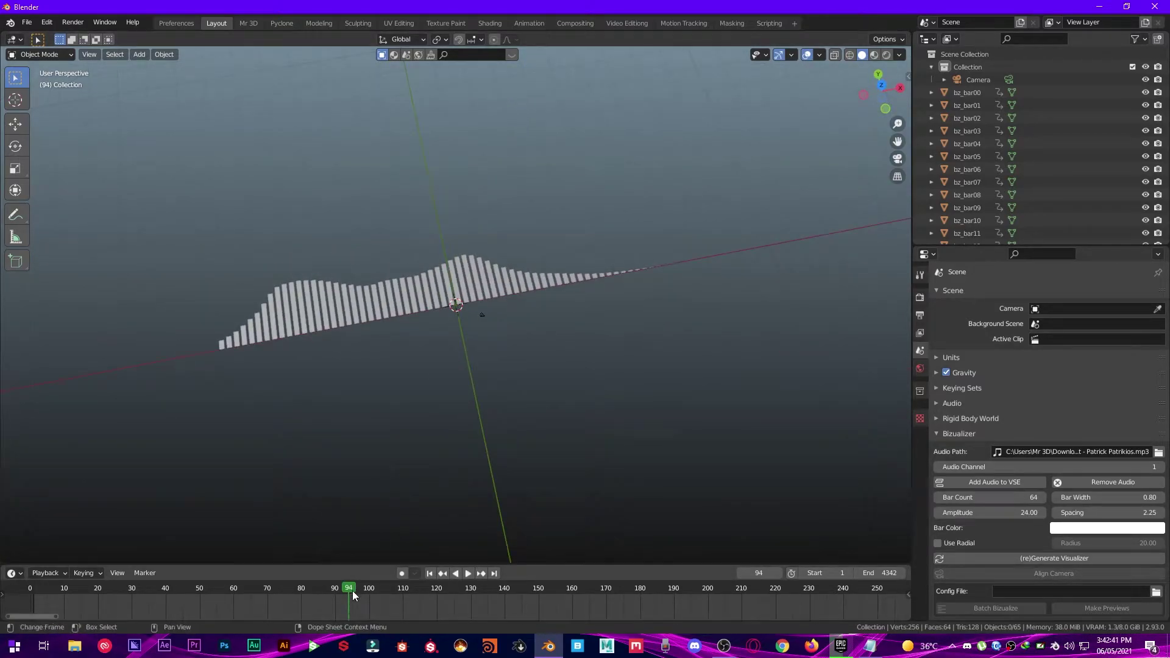
left_click_drag(346, 590, 30, 588)
key("KP_7")
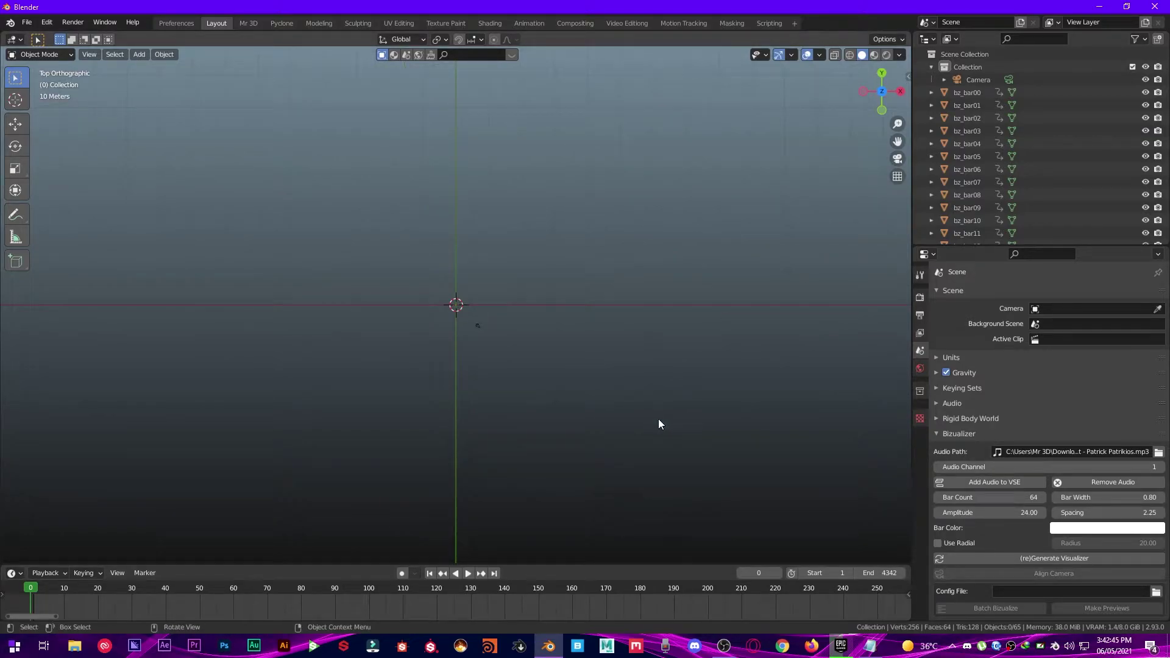
key("space")
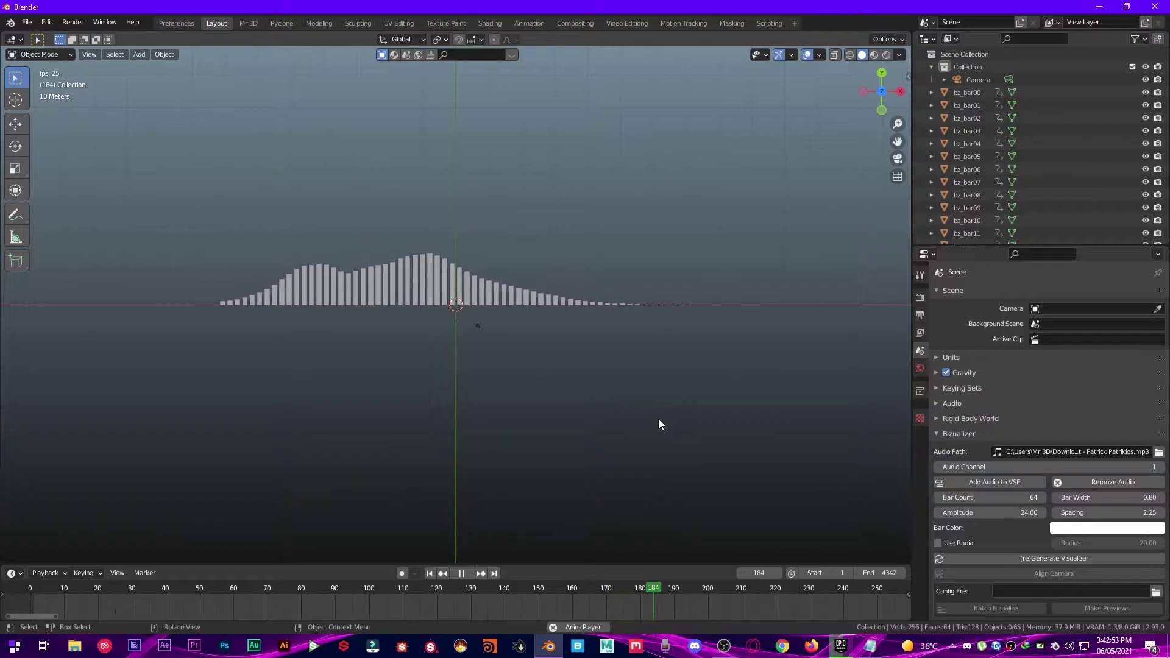
key("space")
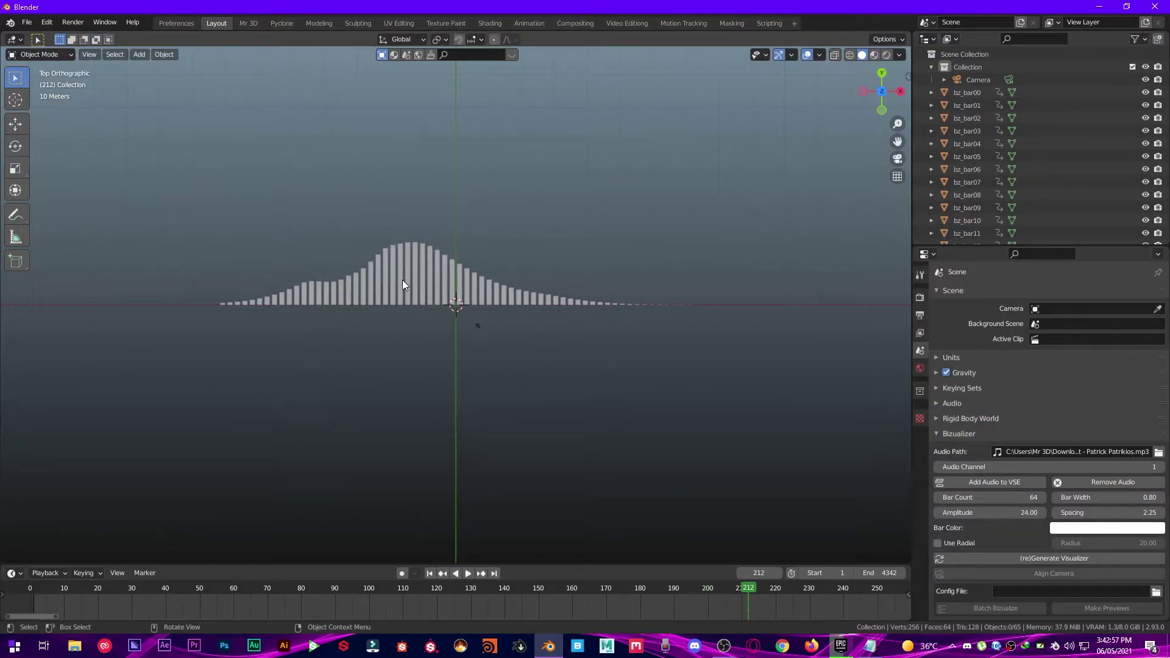
Turn on Rendered shading and change bz_bar25's material surface to an Emission shader
left_click(887, 55)
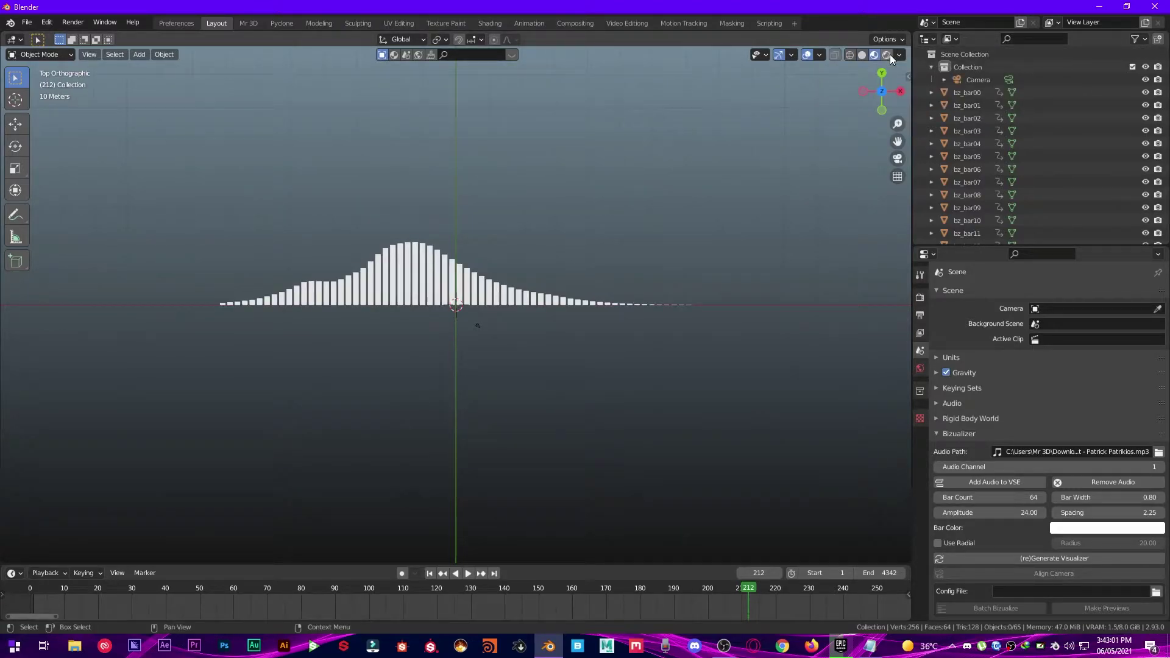
left_click(405, 280)
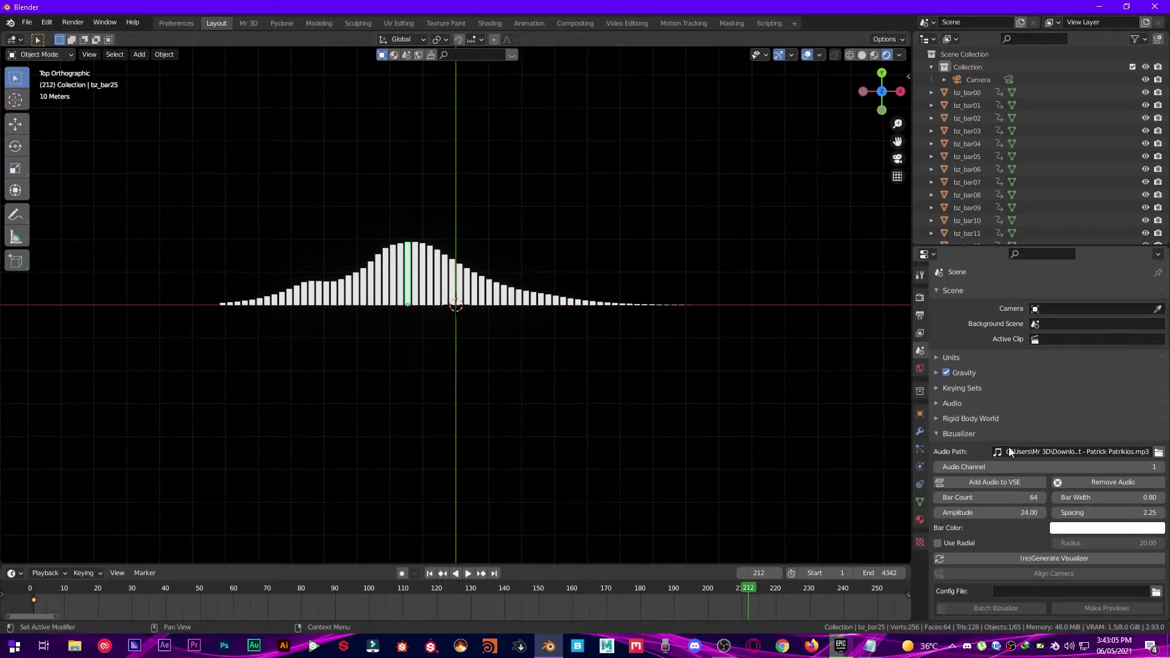
left_click(919, 519)
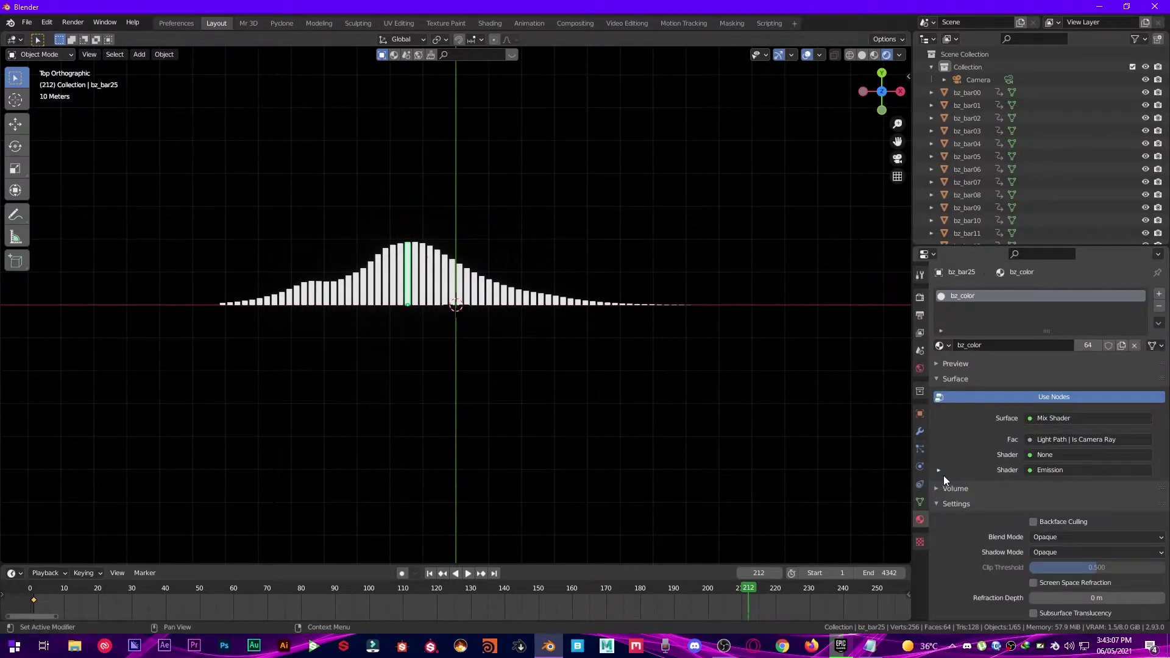
left_click(1036, 418)
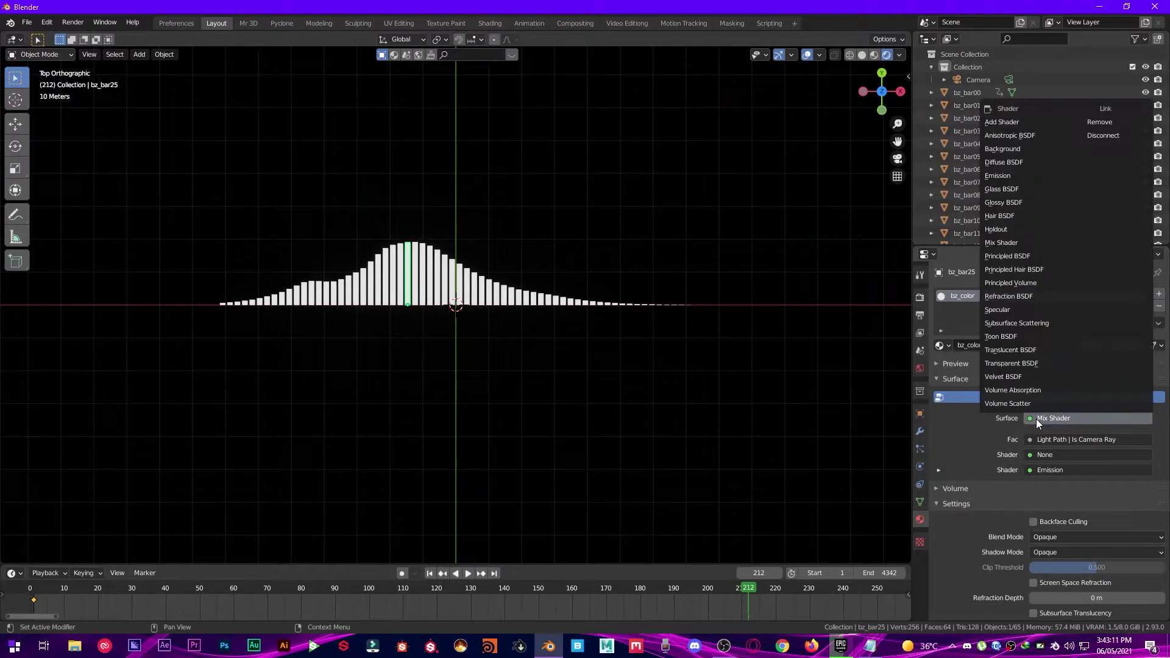
left_click(994, 175)
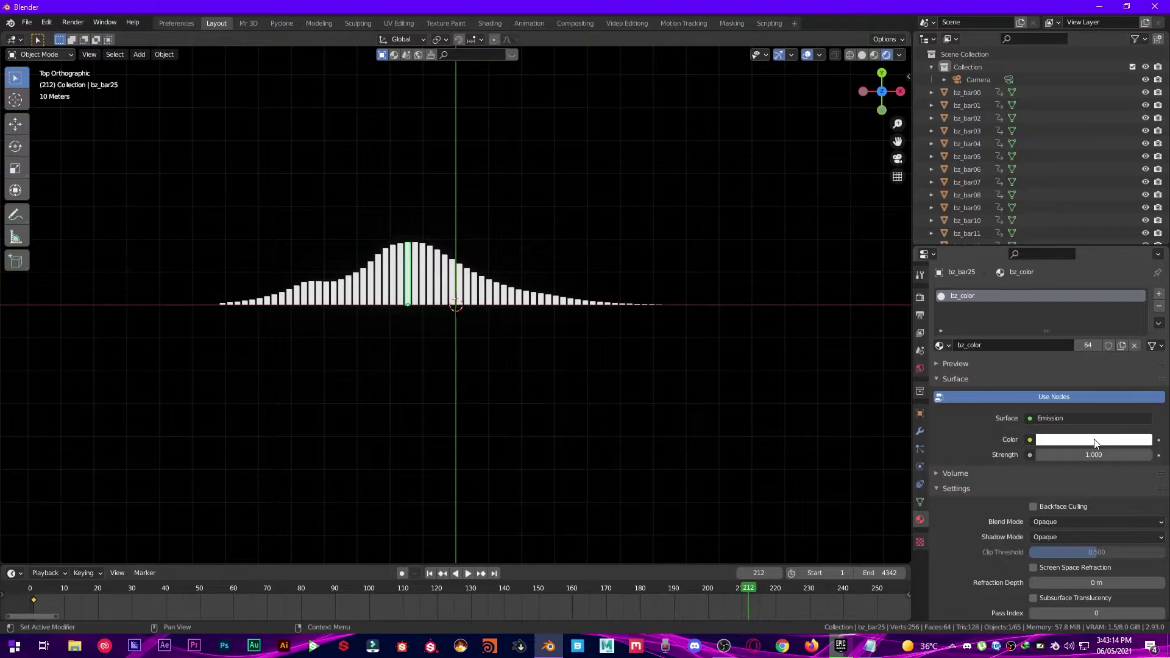
Give the emission an orange colour with strength 10
left_click(1095, 441)
left_click_drag(1106, 286, 1057, 340)
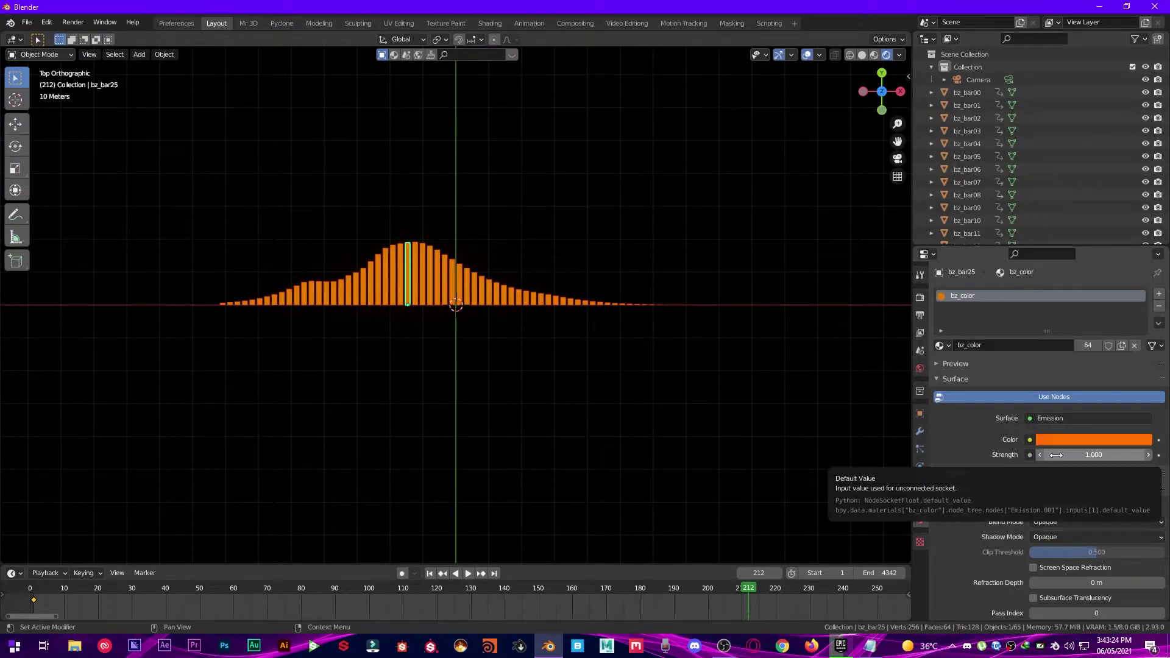
left_click_drag(1094, 454, 1139, 454)
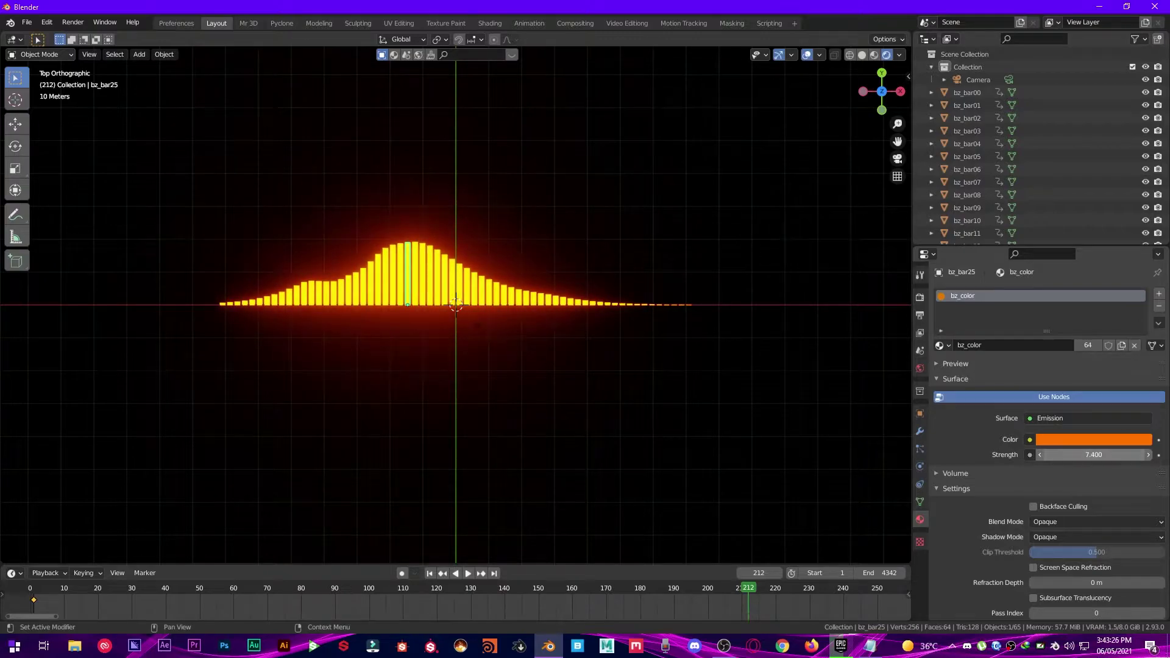
left_click(1057, 455)
type("7.410")
key("Return")
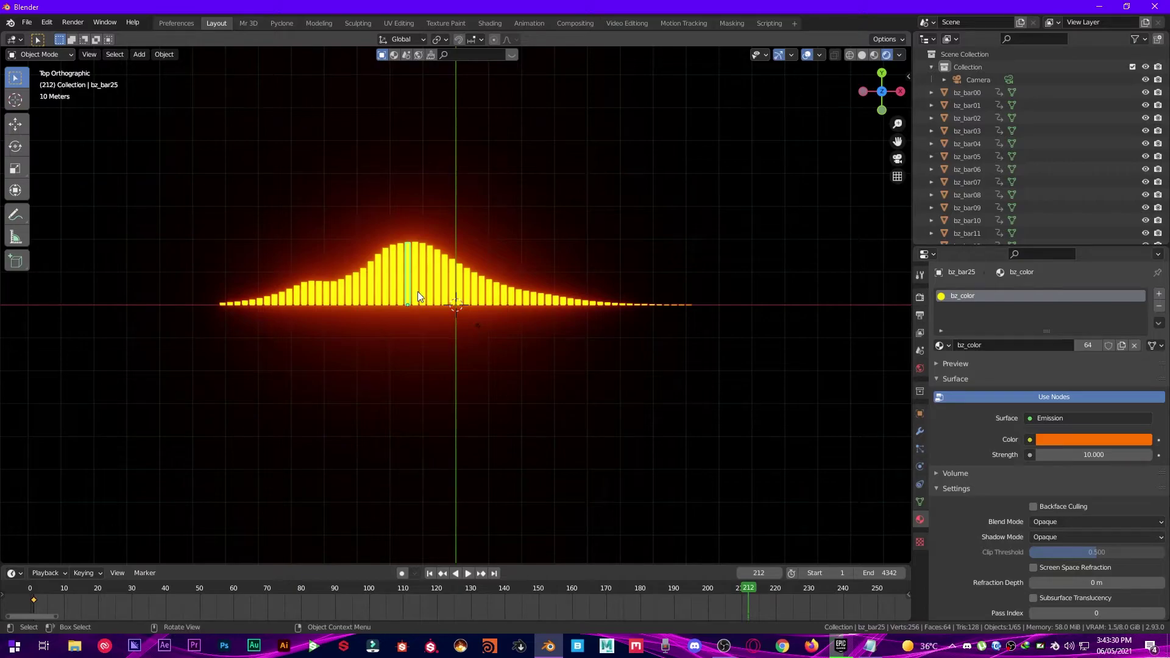
Add a Mirror modifier on the Y axis to bz_bar25
left_click(921, 432)
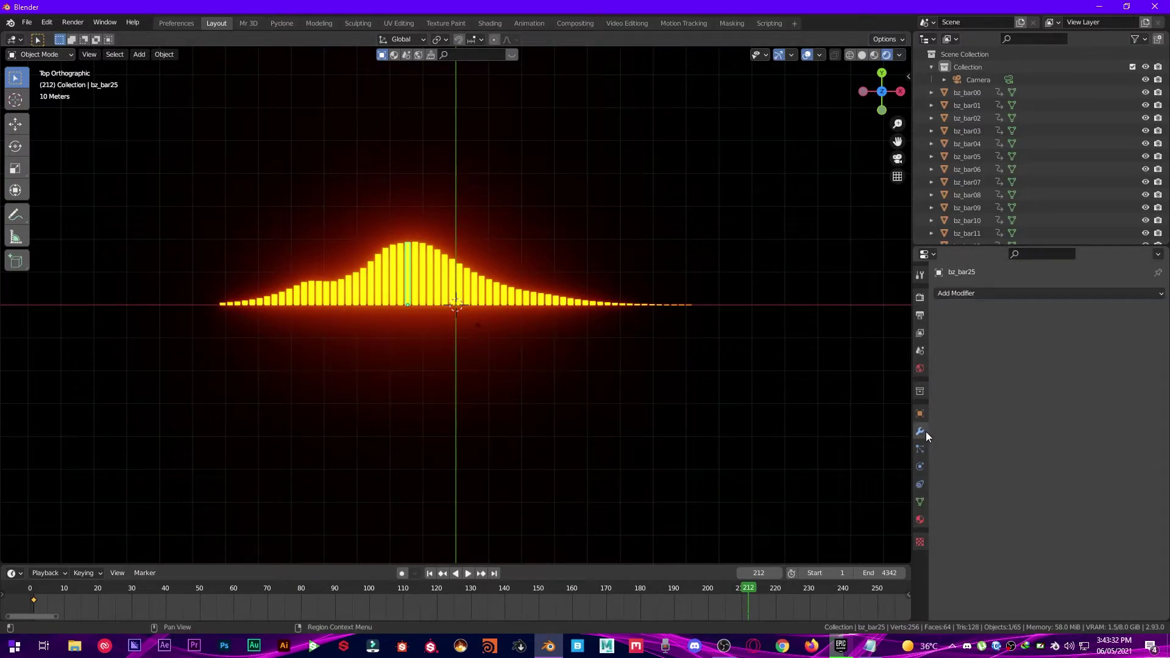
left_click(972, 295)
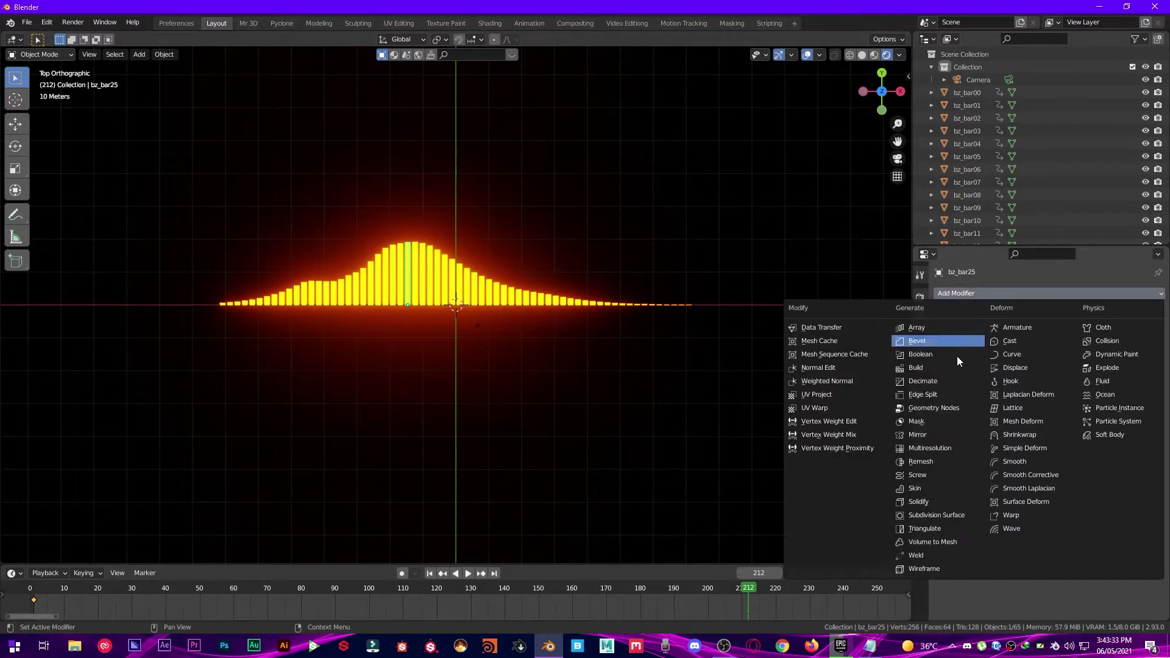
left_click(937, 432)
left_click(1068, 360)
left_click(1054, 360)
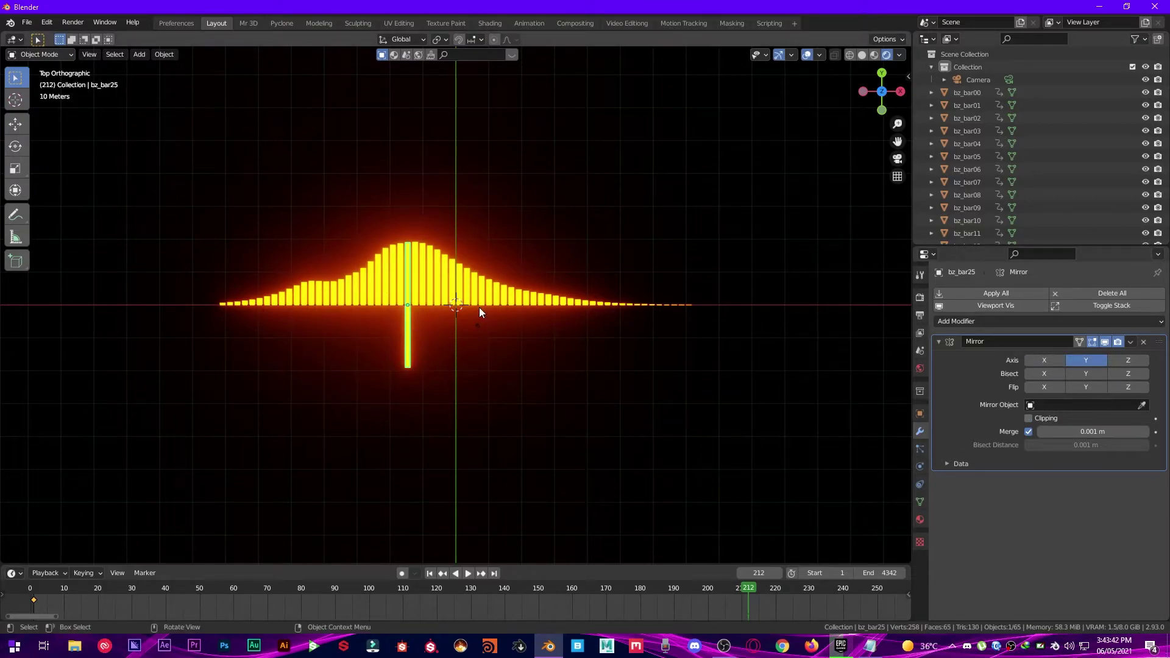
Copy the Mirror modifier to all bars, then deselect everything
key("a")
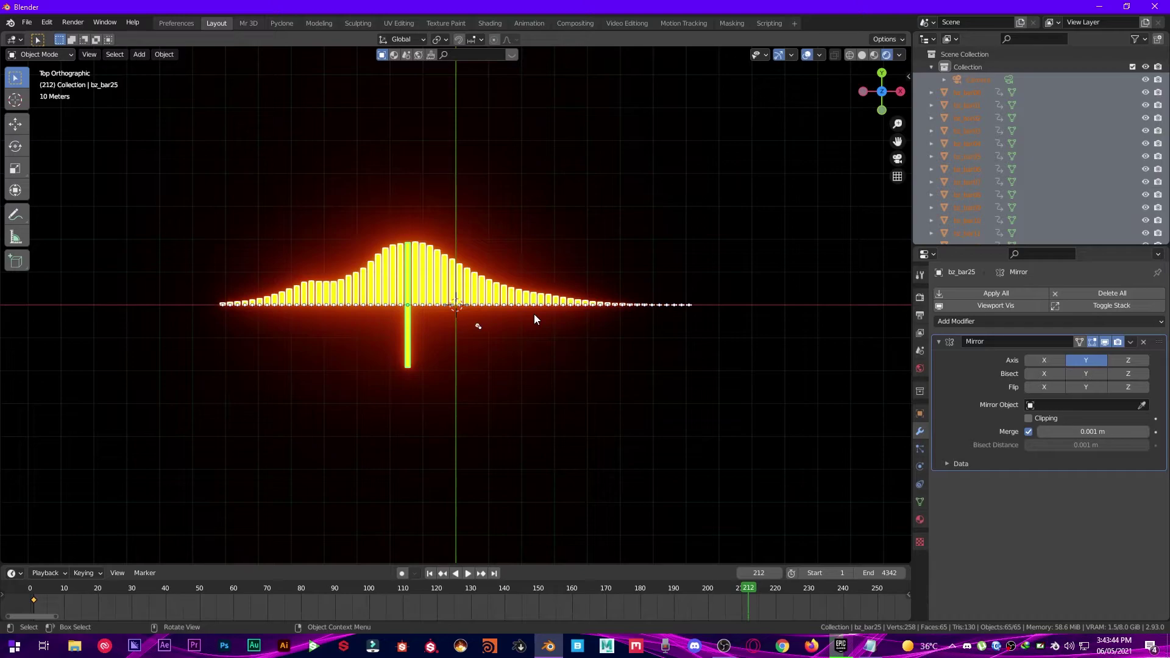
key("ctrl+l")
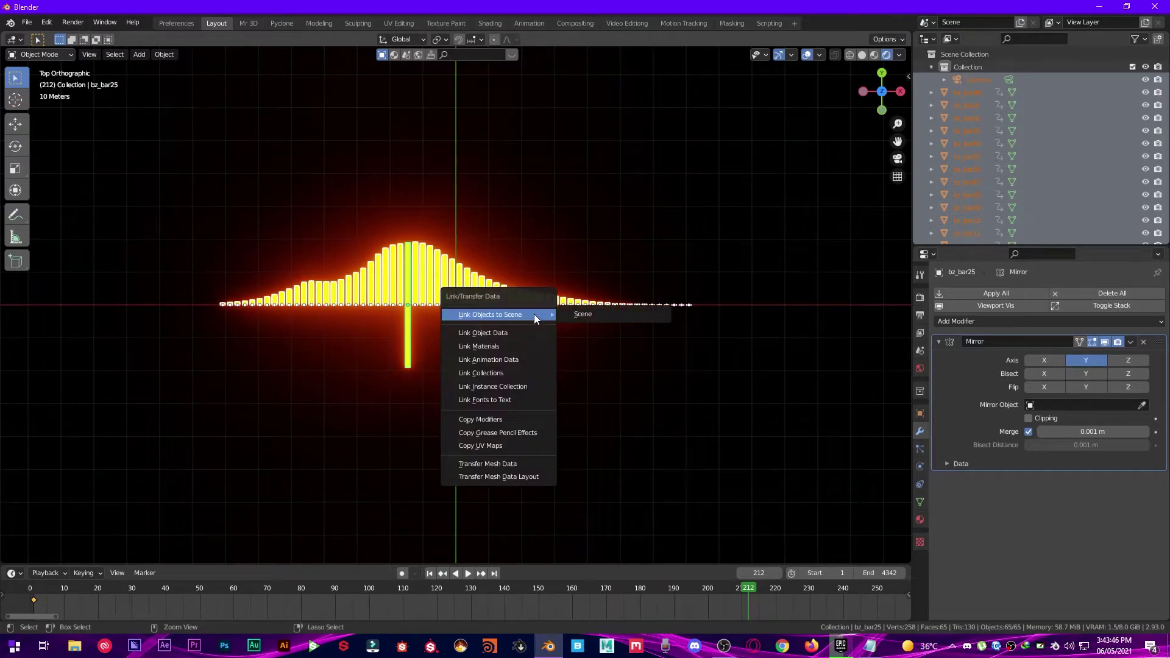
left_click(485, 421)
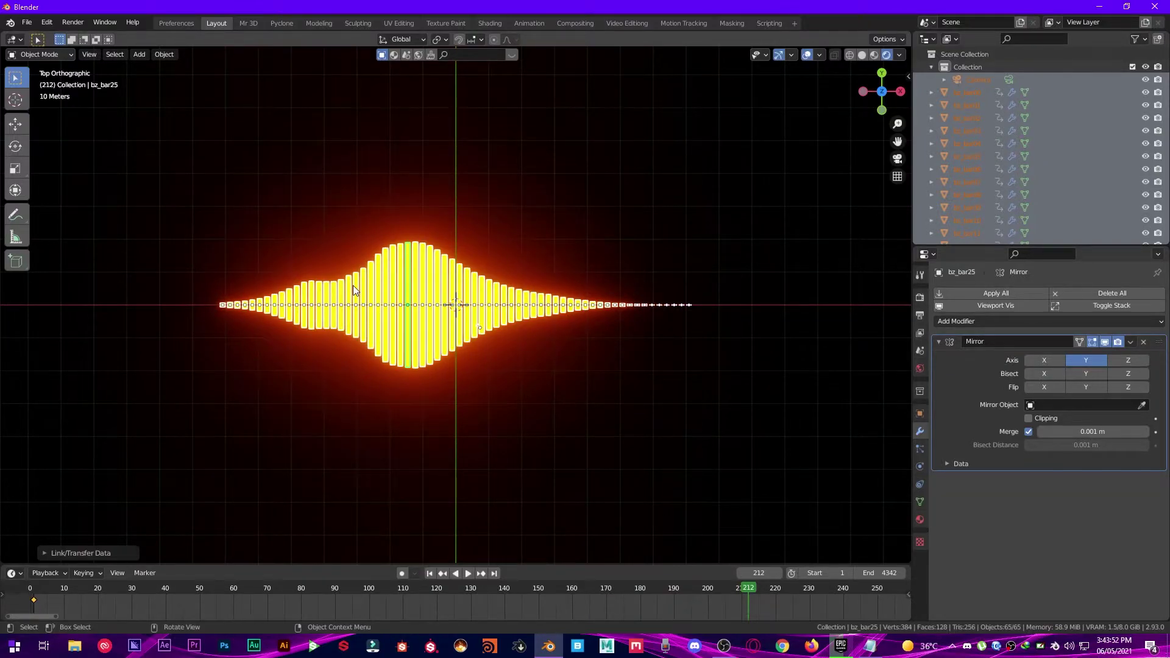
left_click(490, 390)
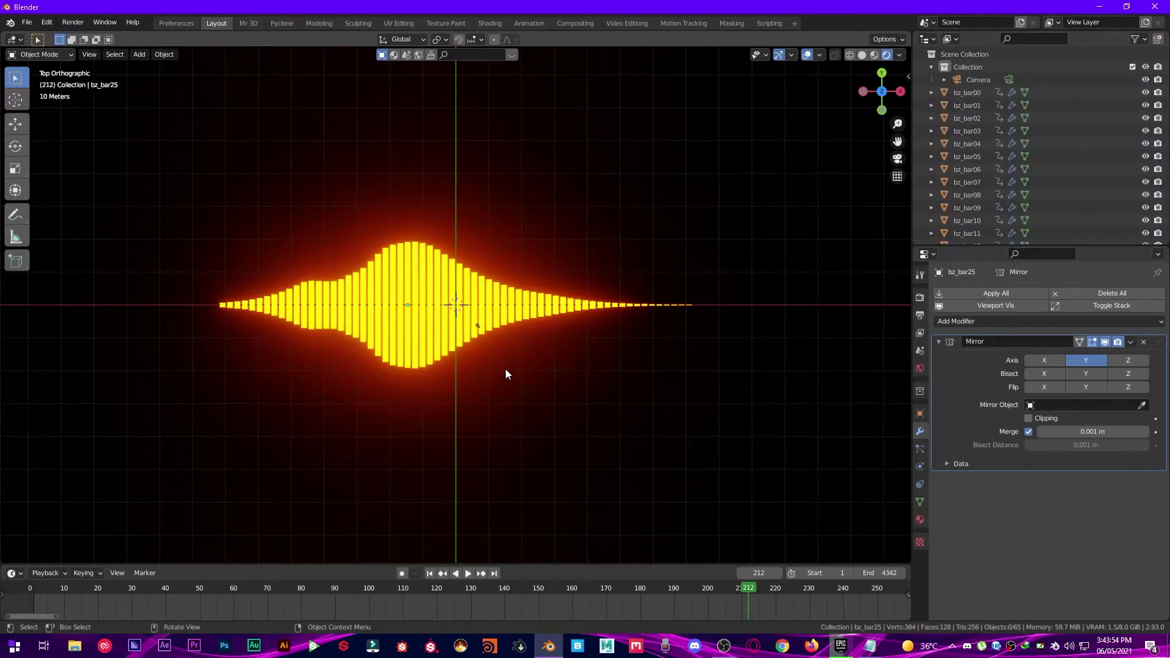
Play the mirrored glowing bars from frame 0 to frame 435, then box-select all bars
left_click_drag(760, 592, 7, 594)
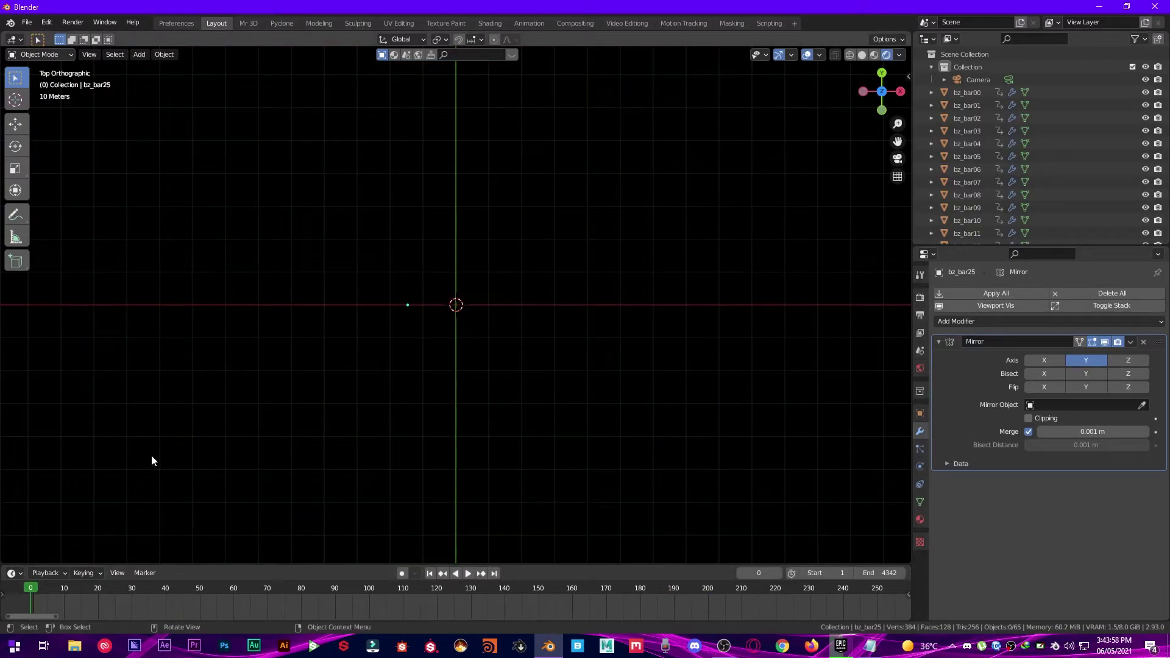
key("space")
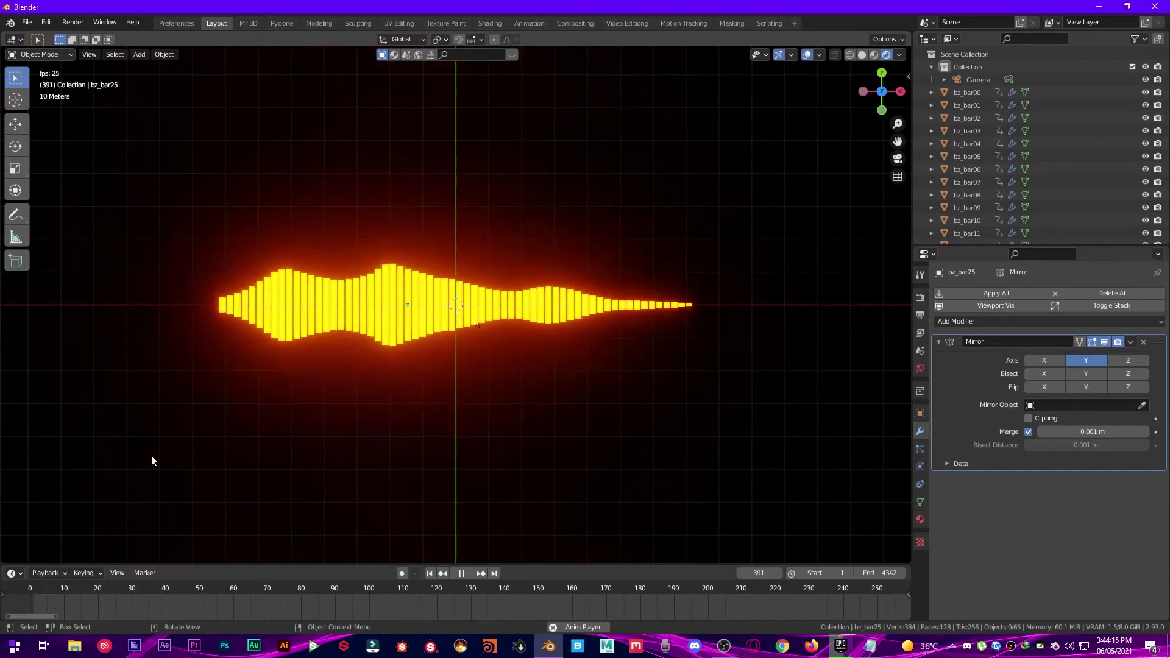
key("space")
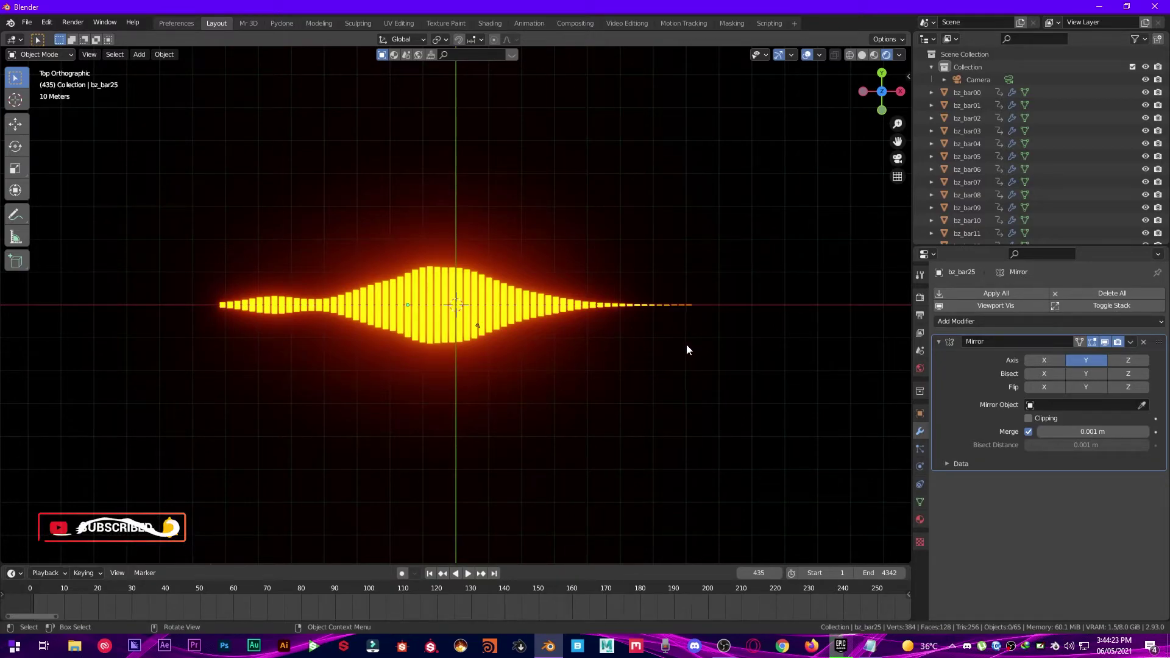
left_click_drag(704, 360, 222, 263)
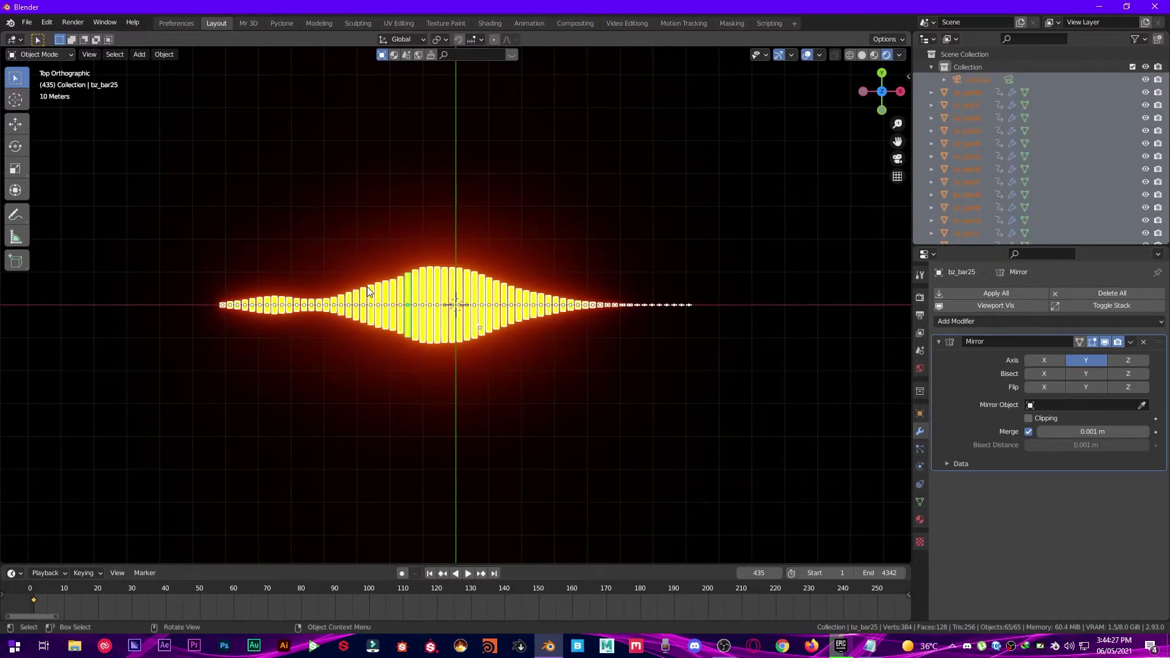
Delete the old bars and camera, then enable Use Radial with a radius of 25
key("Delete")
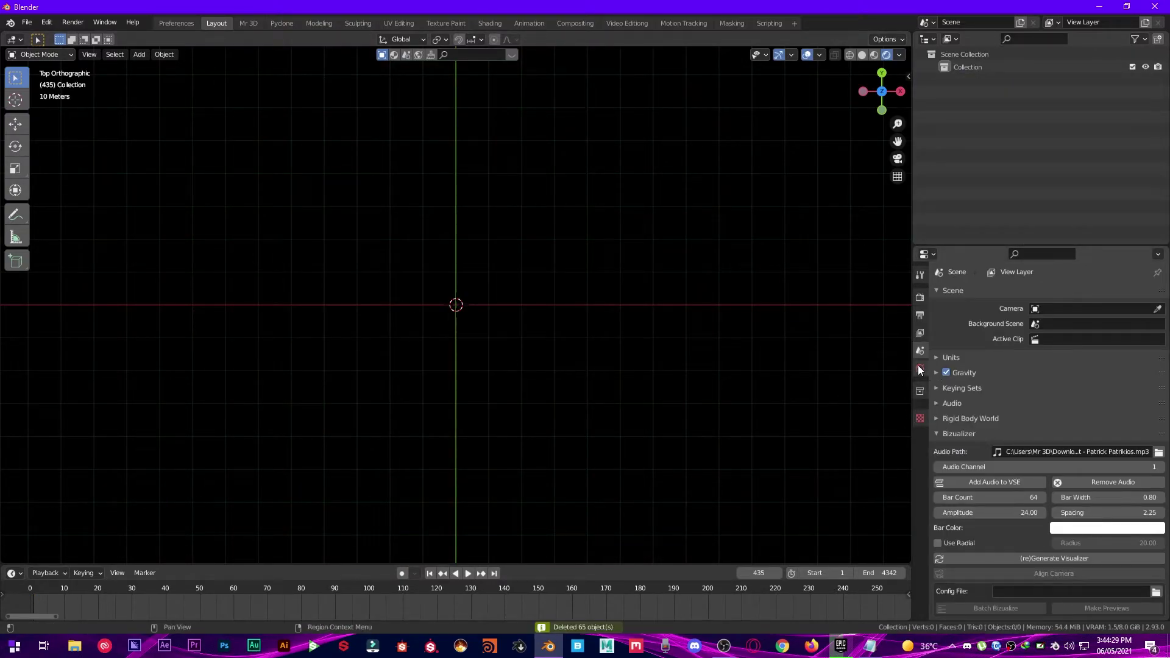
scroll(965, 422, "down", 1)
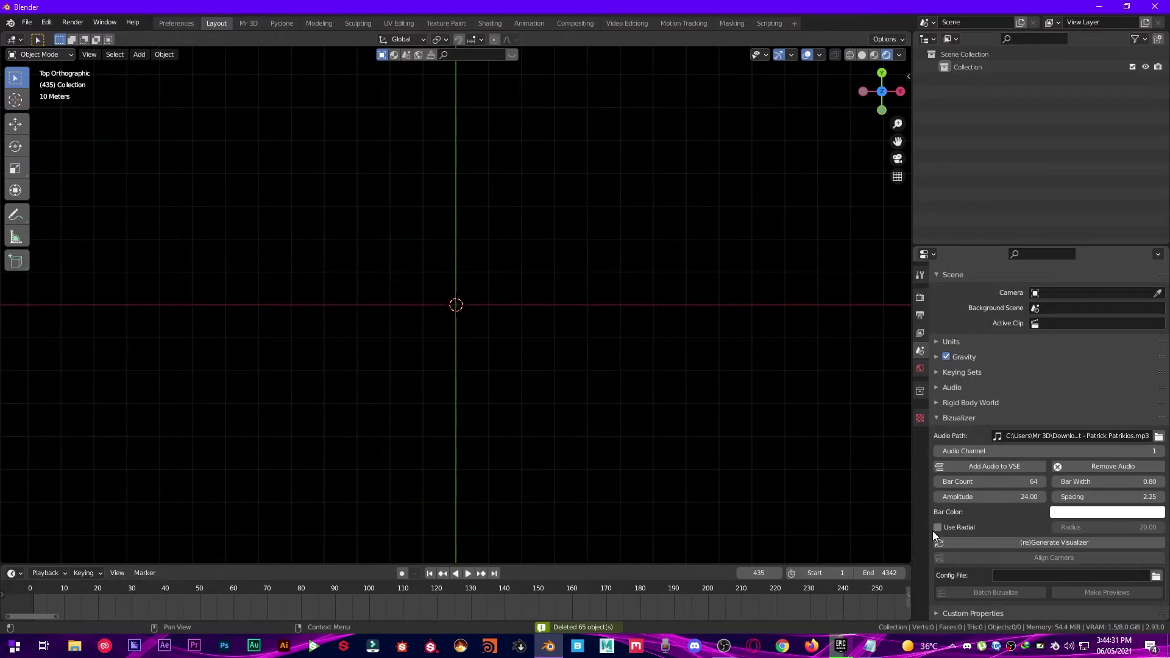
left_click(953, 528)
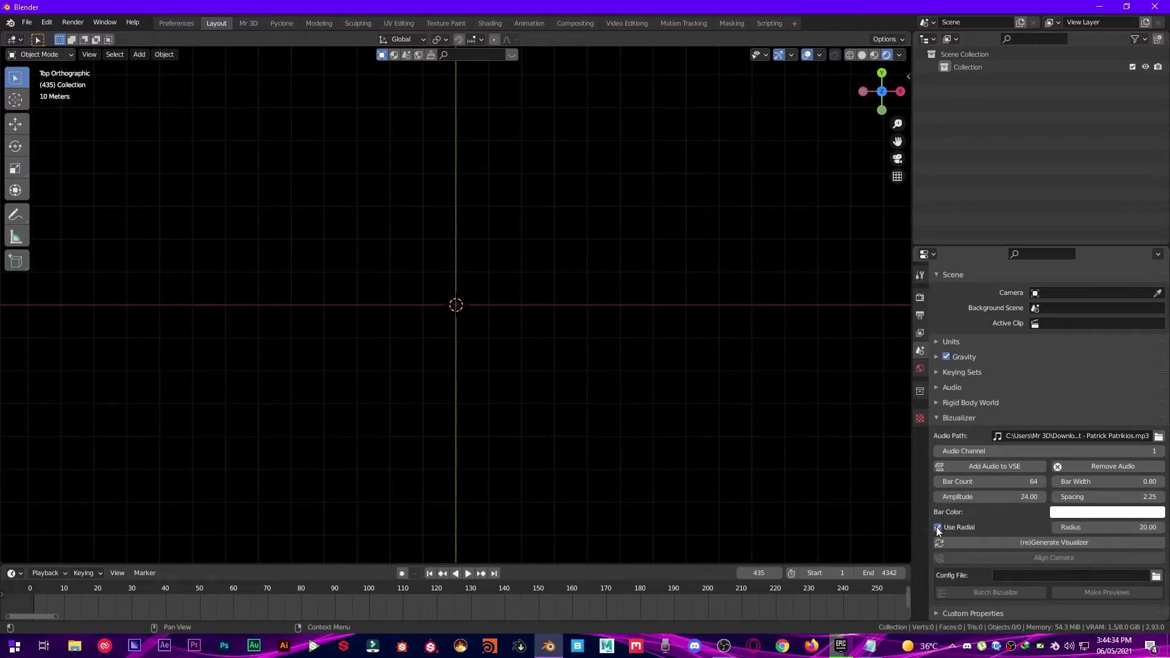
left_click_drag(1080, 527, 1133, 527)
key("Escape")
left_click(1080, 528)
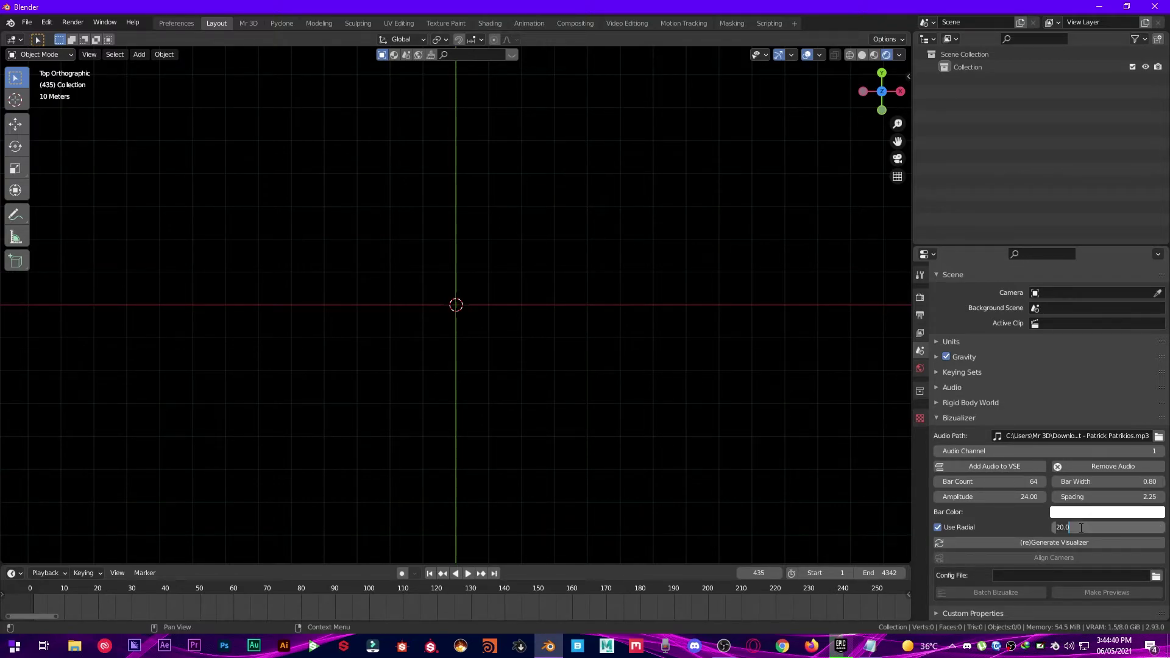
type("25")
key("Return")
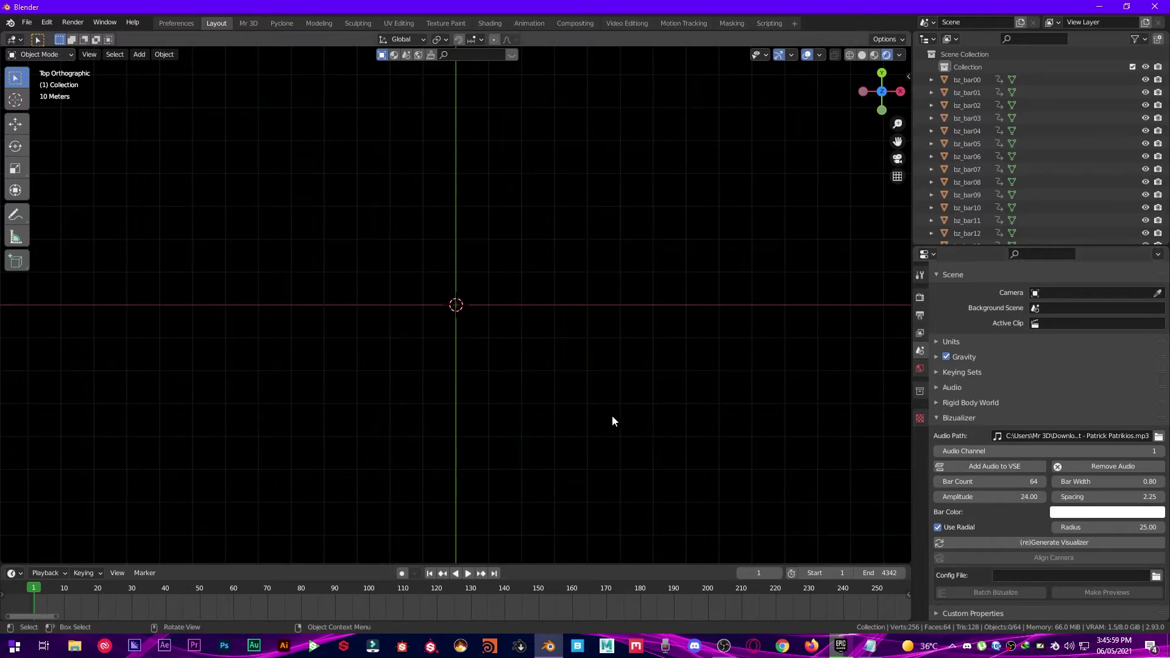
View the radial ring from the top and play its animation, stopping at frame 442
middle_click_drag(443, 315, 479, 371)
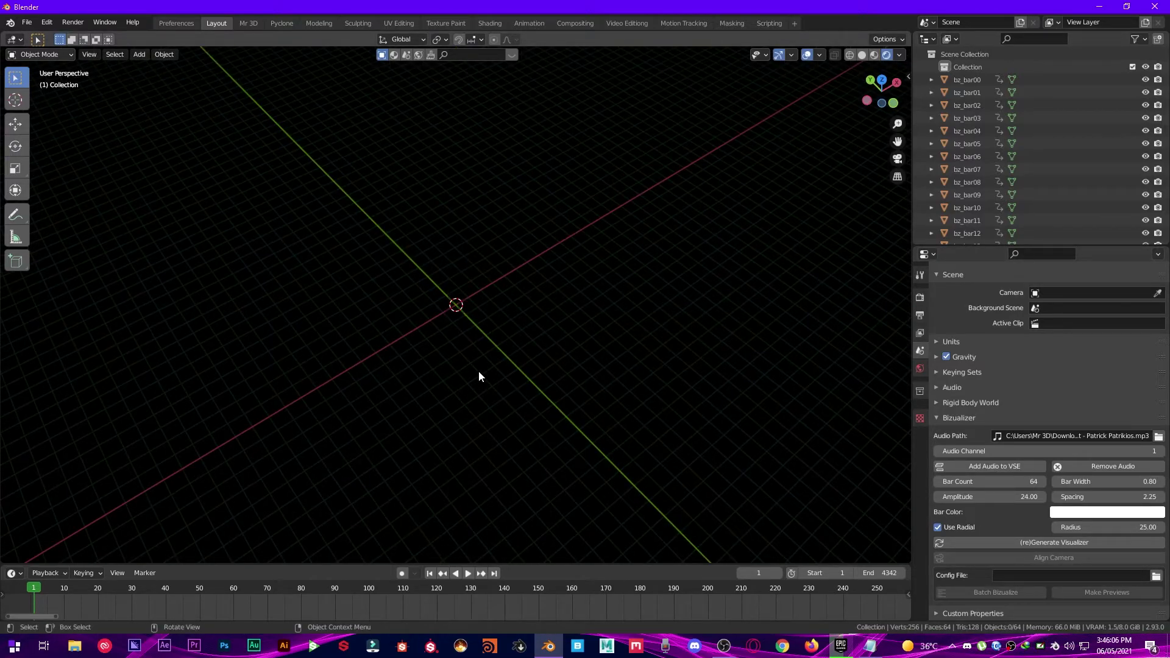
left_click(30, 587)
key("space")
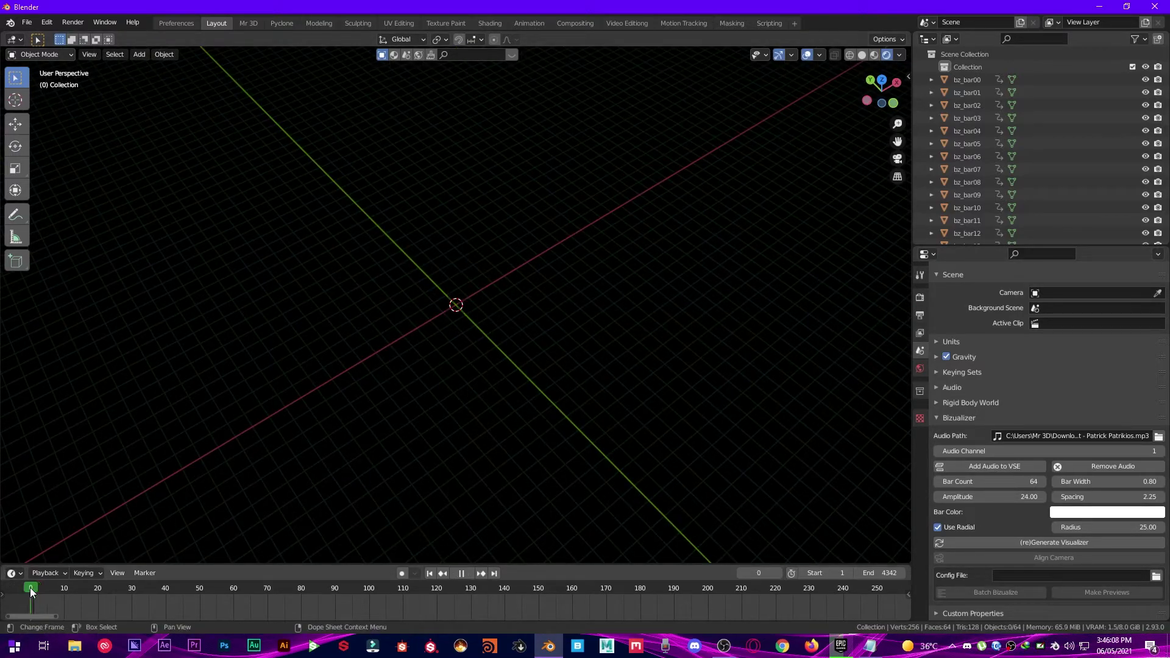
key("space")
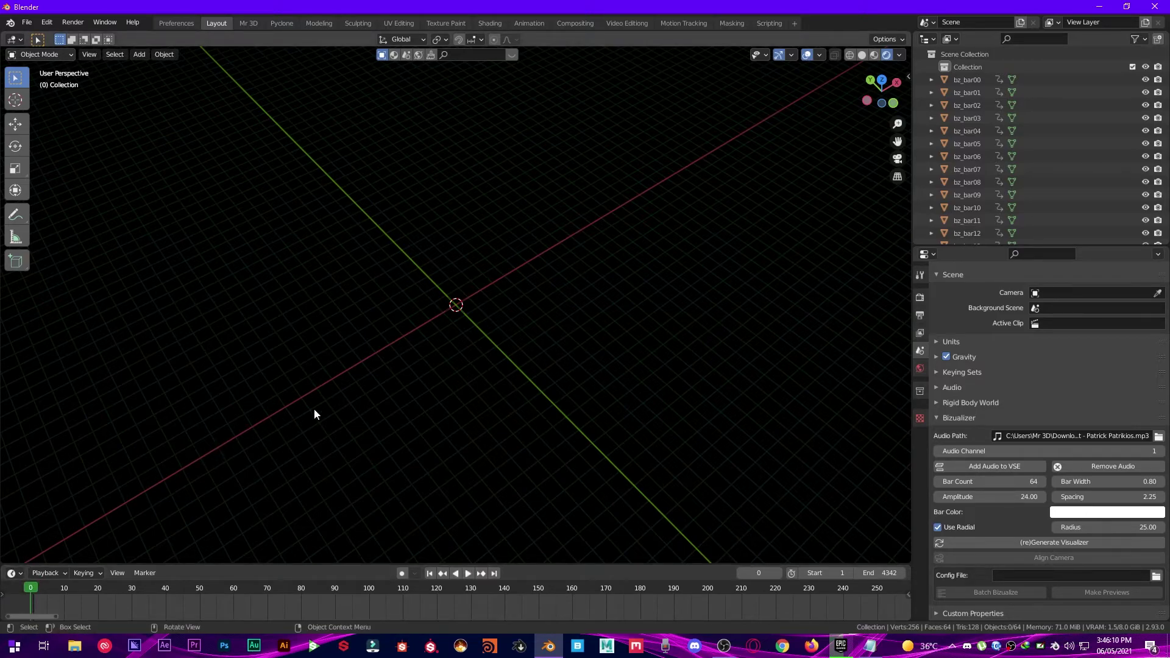
key("KP_7")
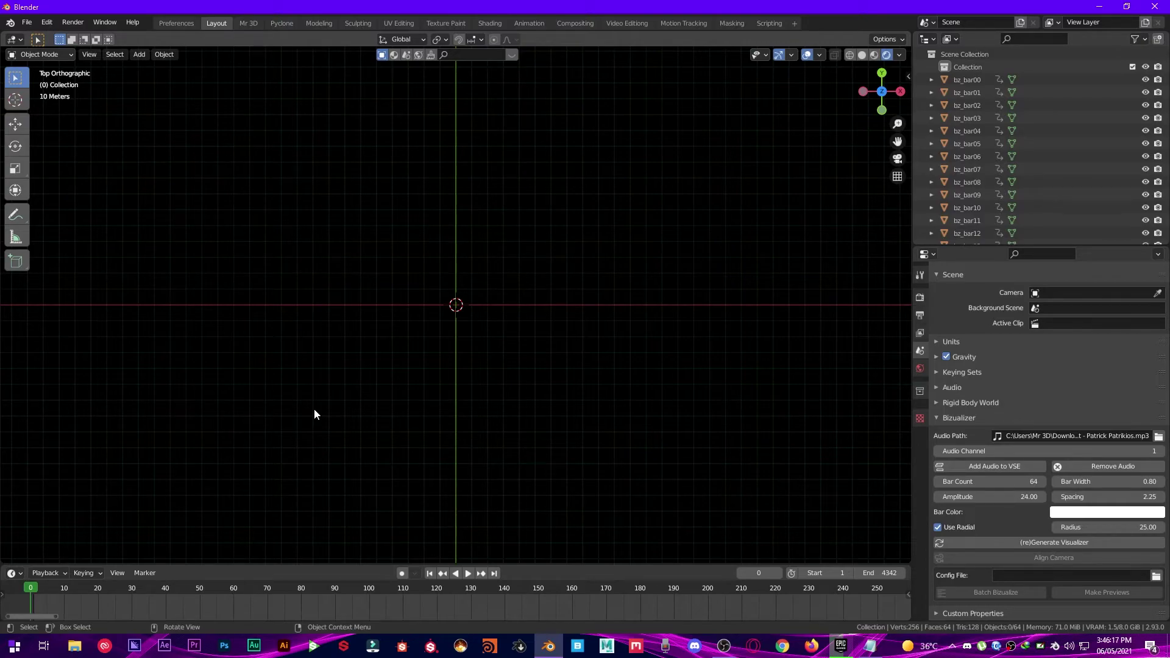
key("space")
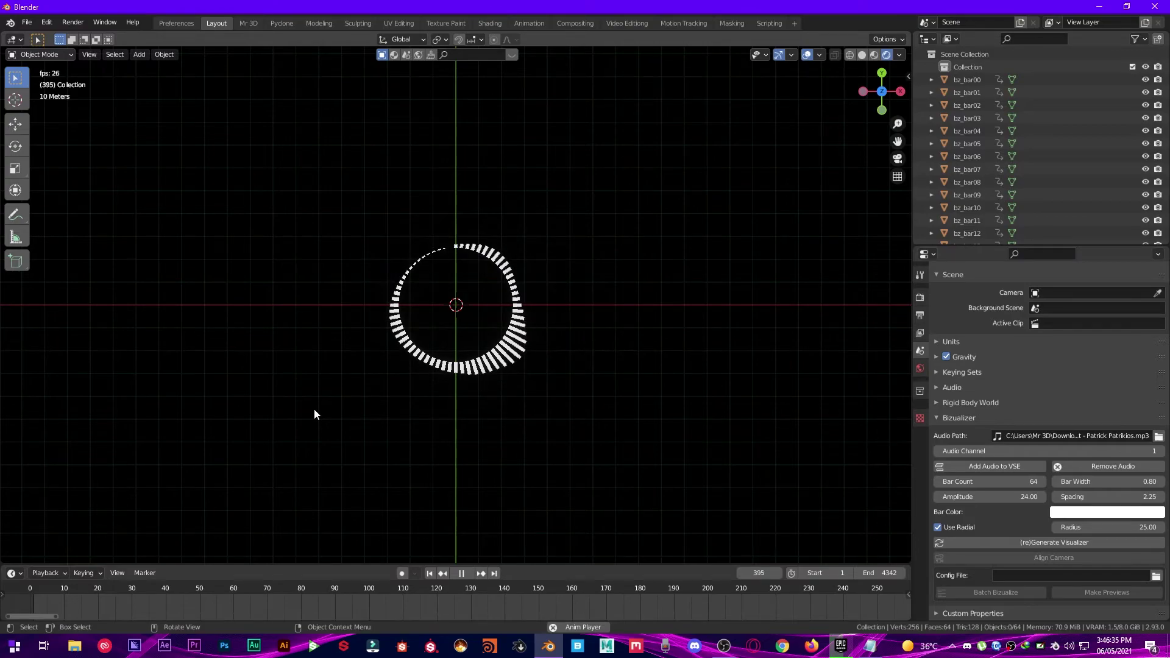
key("space")
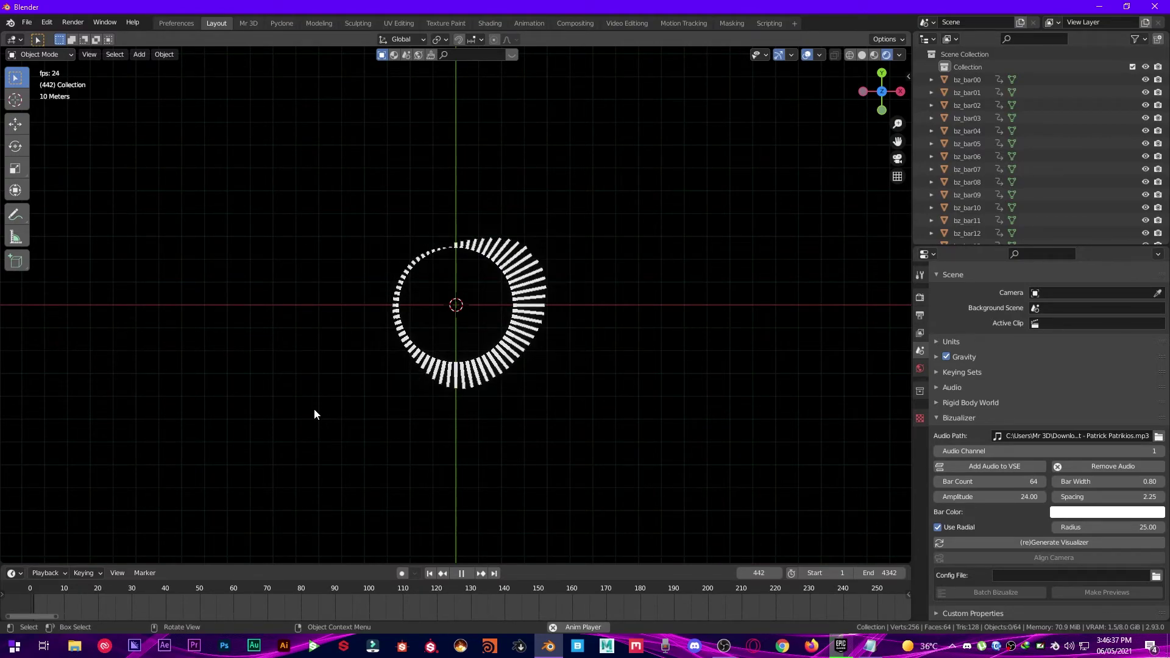
Turn the bars' bz_color material into an orange Emission shader with strength 10
scroll(409, 395, "up", 2)
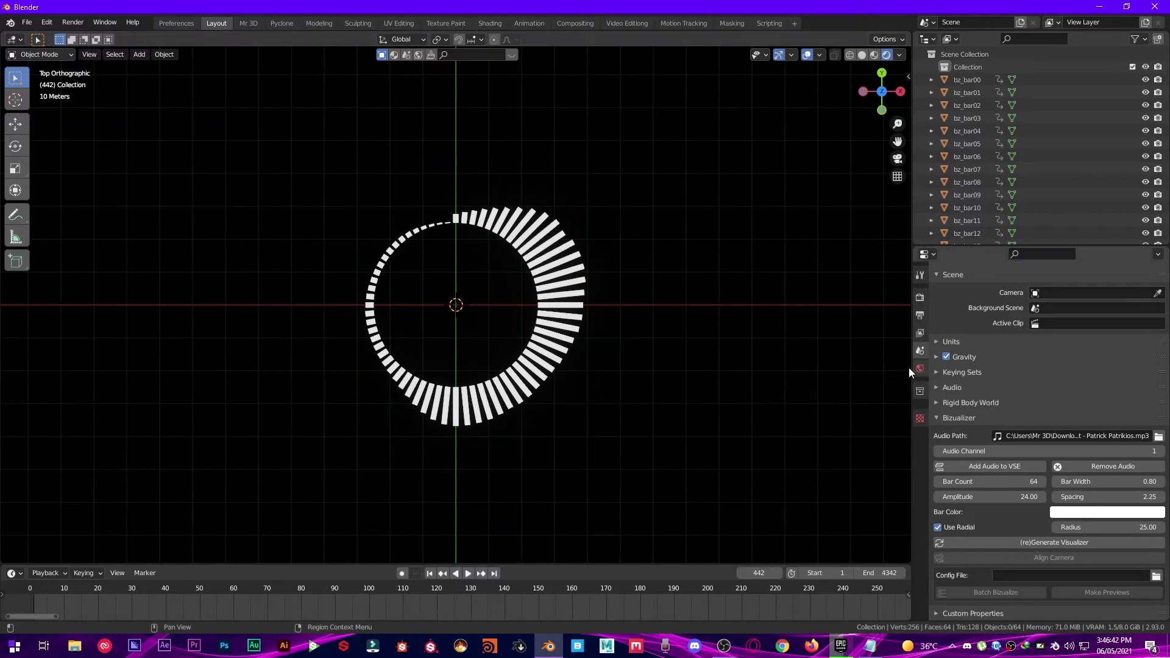
left_click(557, 356)
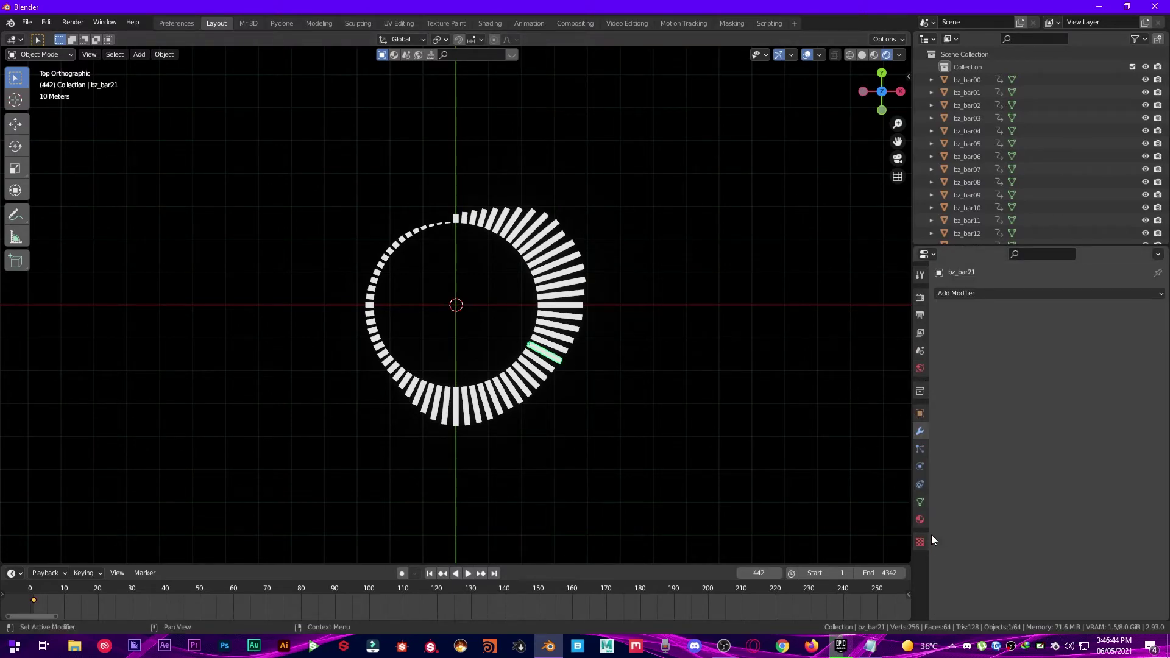
left_click(920, 520)
left_click(1054, 418)
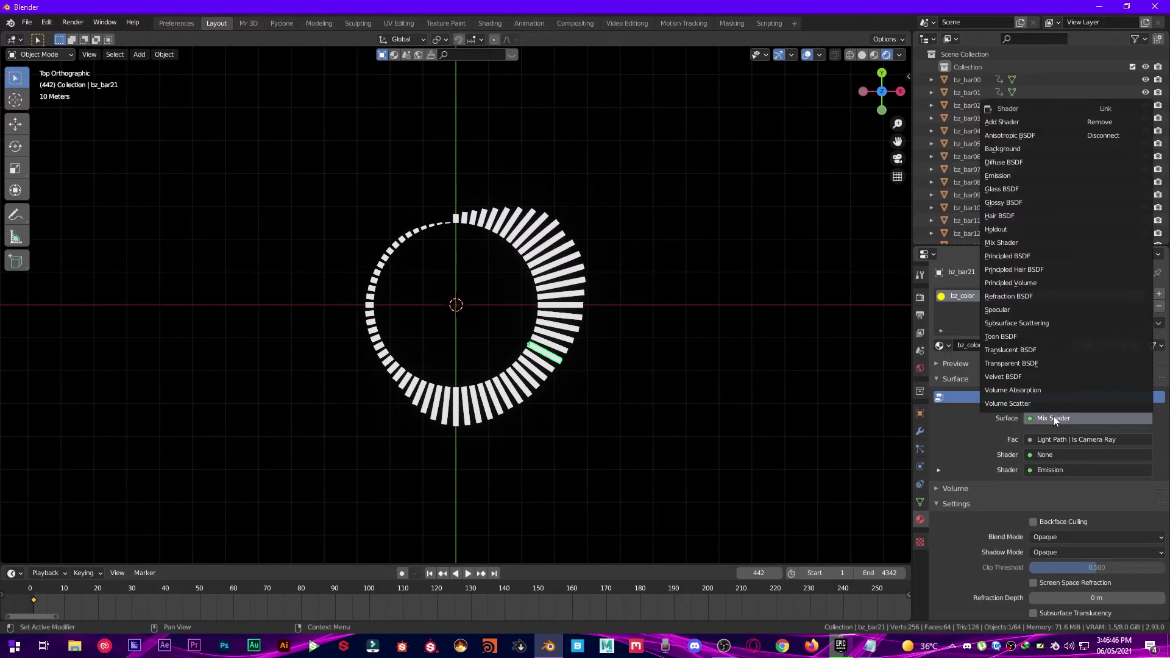
left_click(1057, 176)
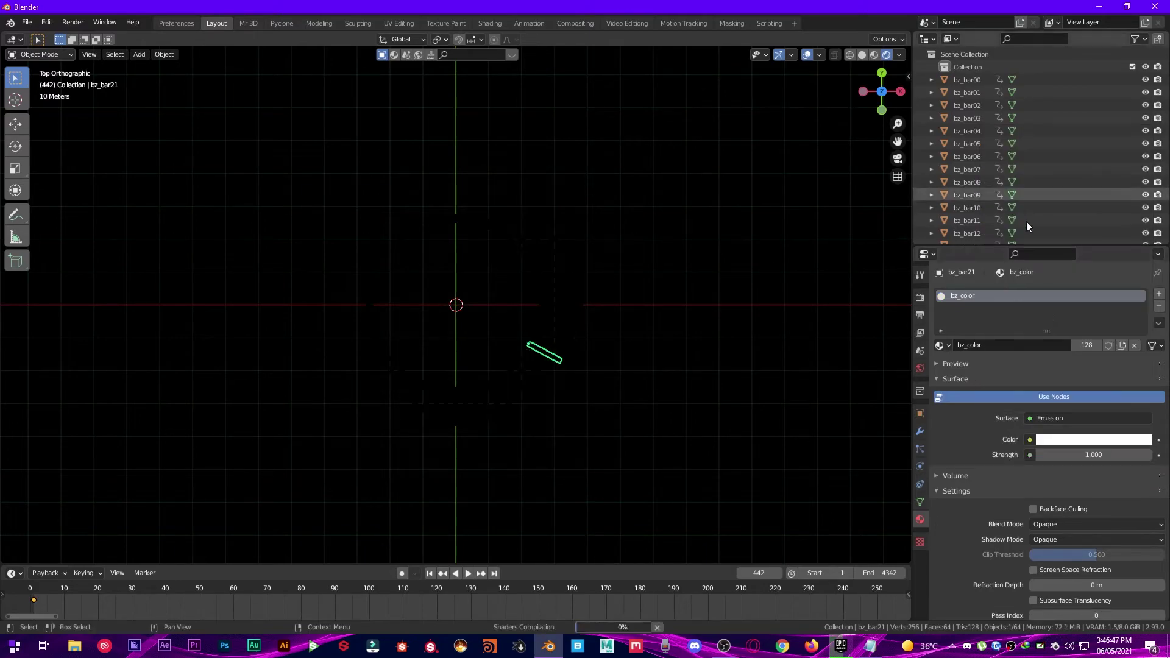
left_click(1069, 440)
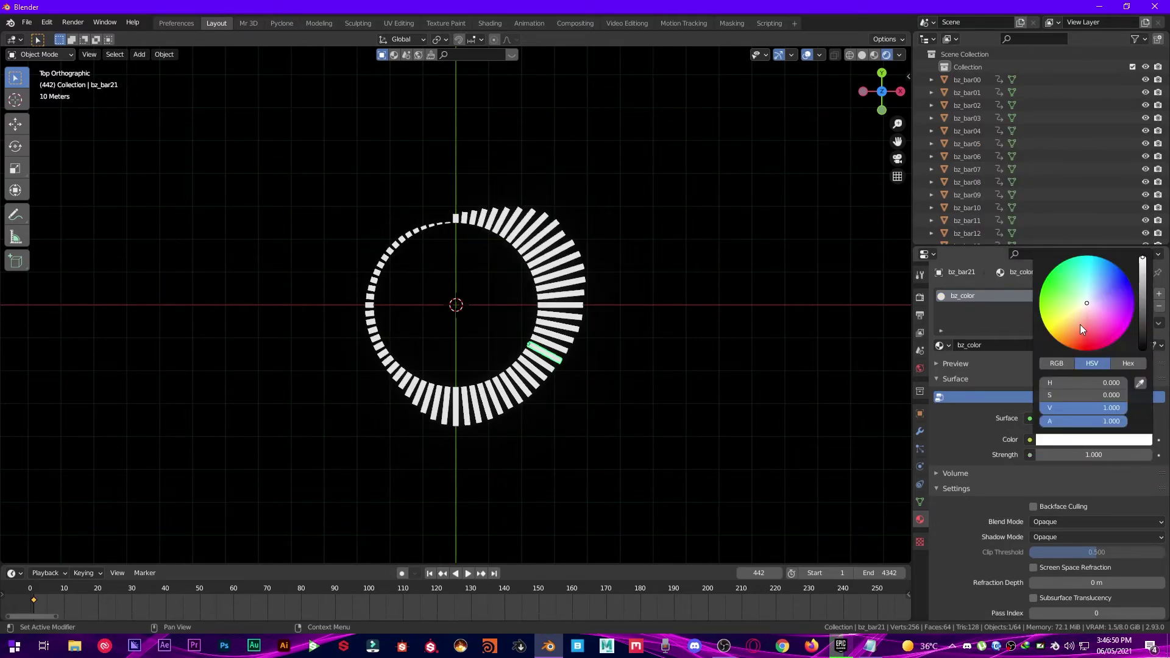
left_click_drag(1081, 324, 1066, 346)
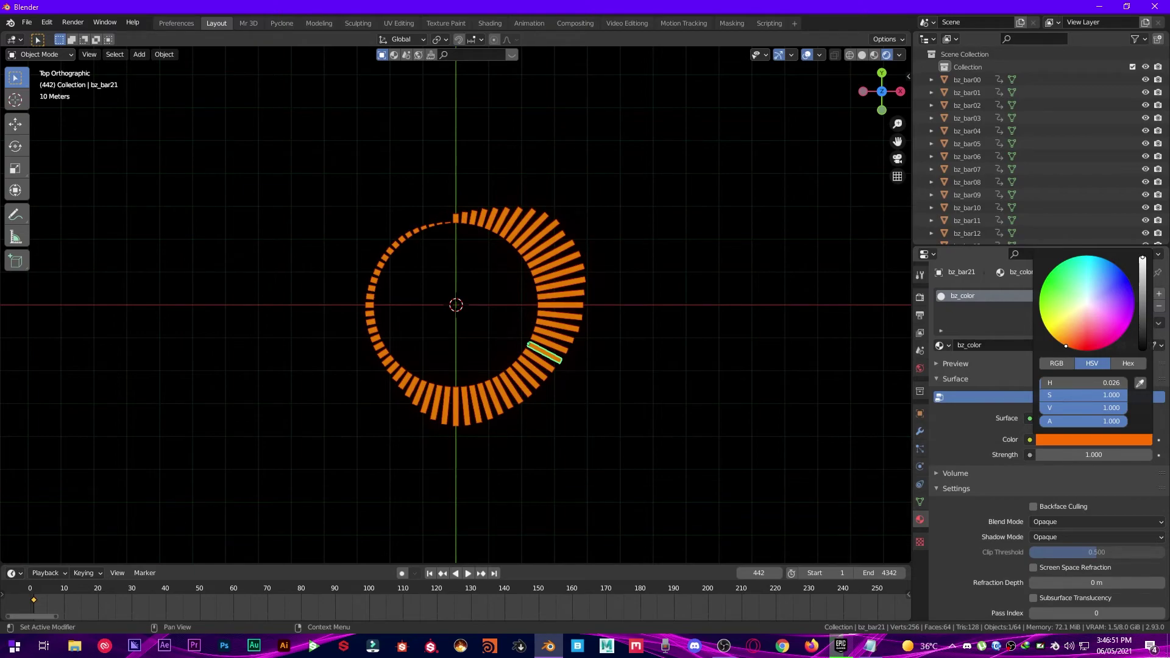
left_click_drag(1049, 455, 1116, 454)
left_click(1049, 454)
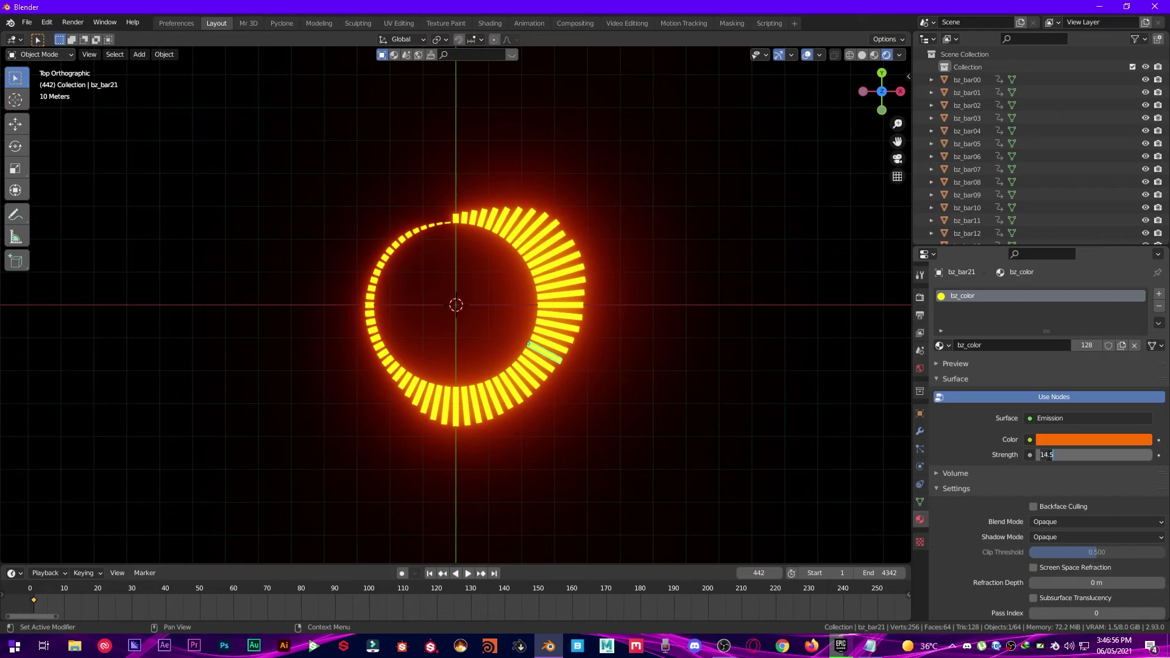
type("10")
key("Return")
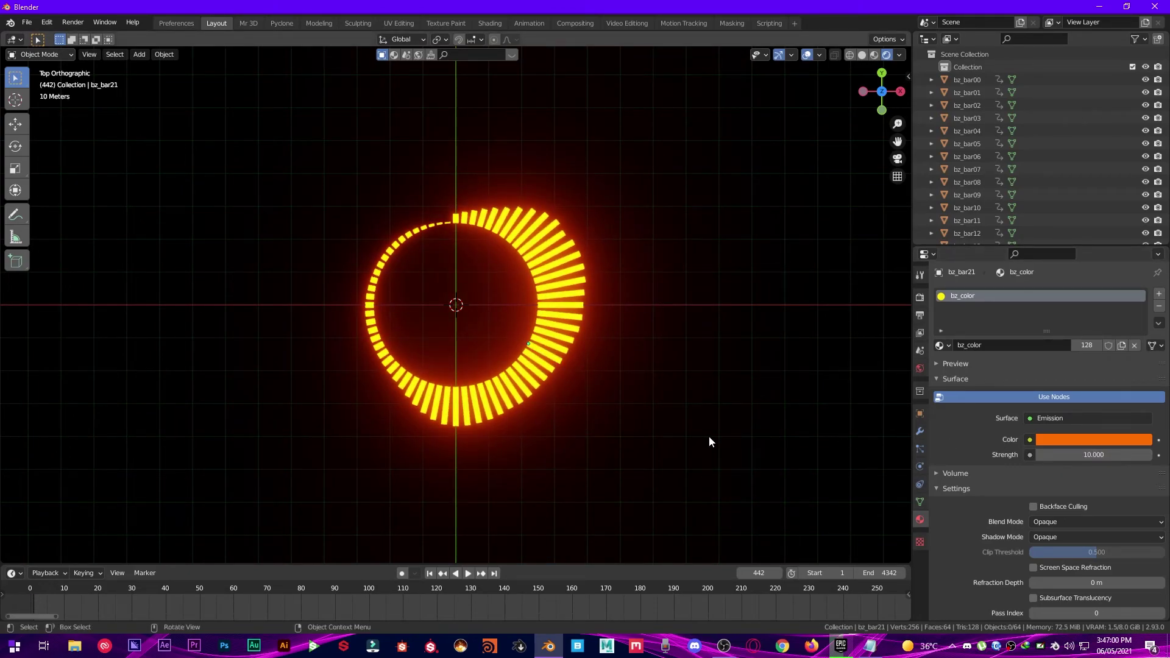
Play the ring animation from frame 154 with a zoomed-out timeline, stopping at frame 478
left_click(550, 591)
key("space")
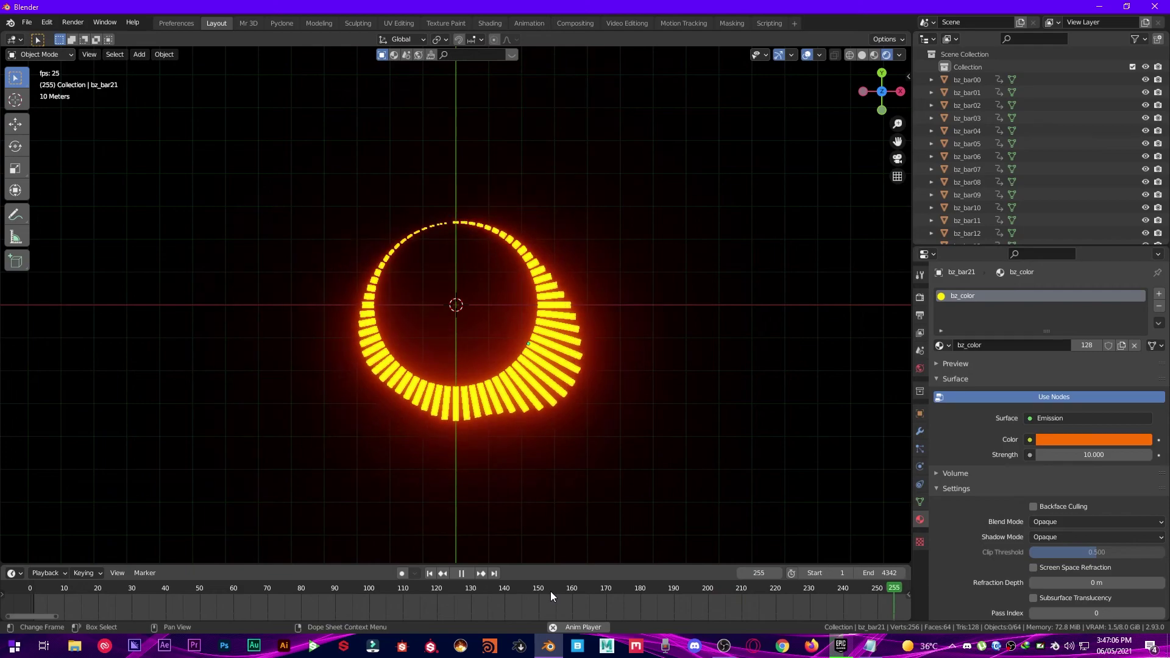
middle_click_drag(550, 591, 632, 588, "ctrl")
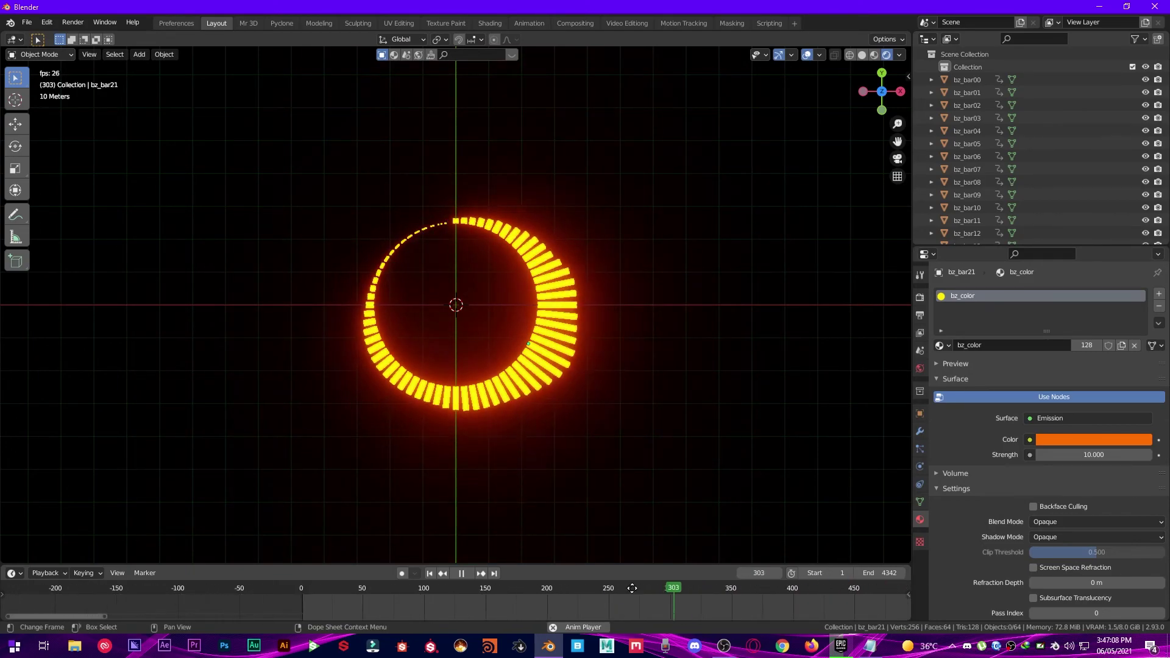
scroll(631, 588, "down", 5, "ctrl")
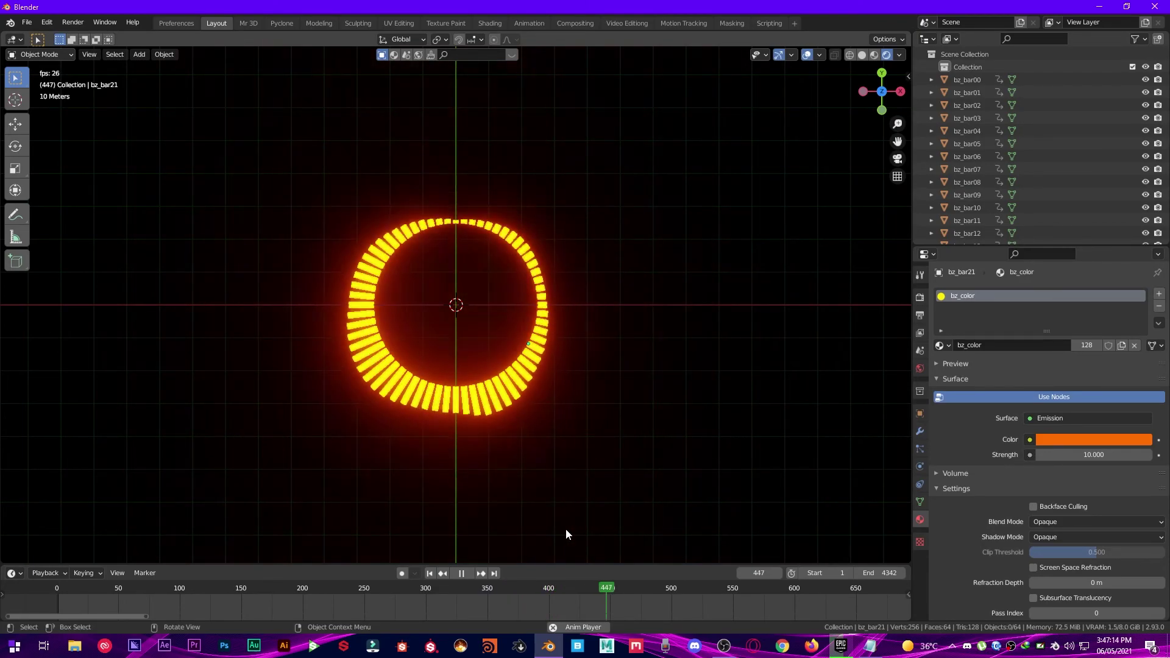
key("space")
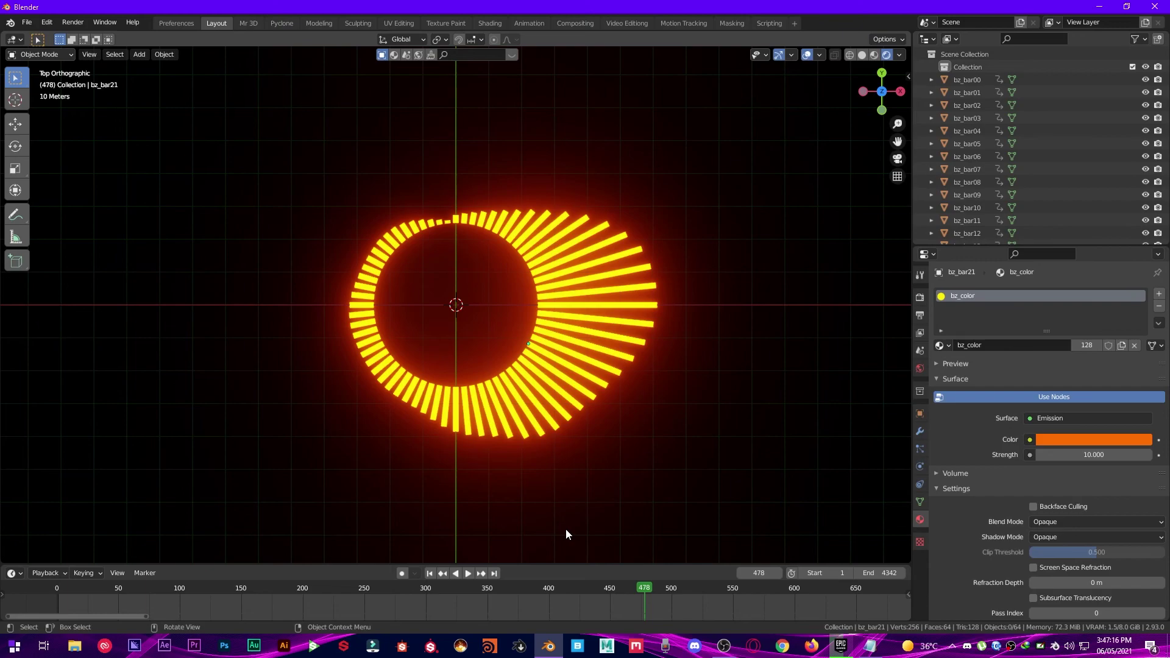